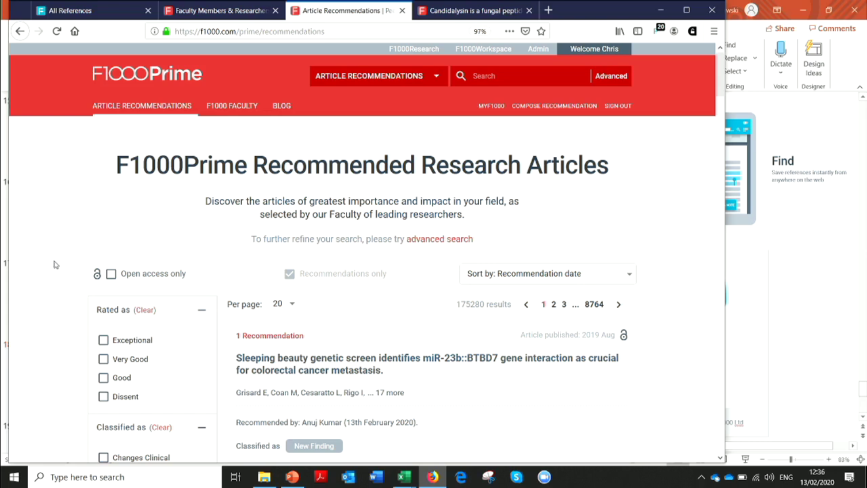
- Search the web for pubmed and open the PubMed home page from the results
{"action": "left_click", "coordinate": [283, 30]}
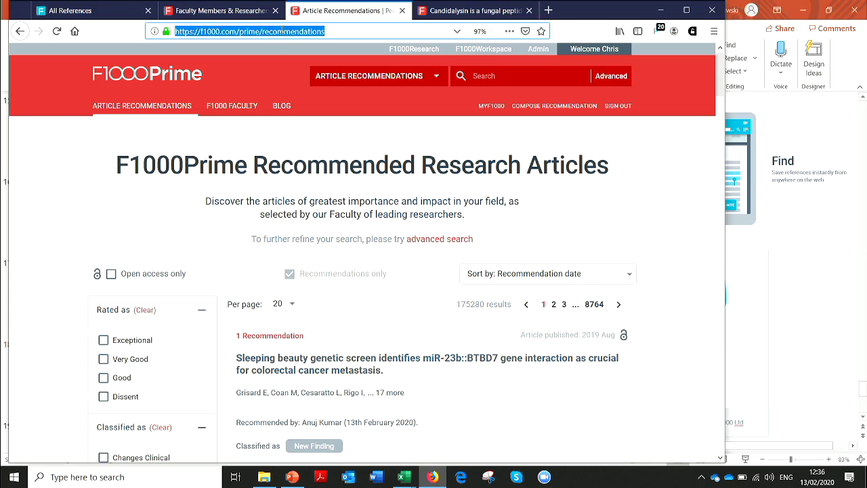
{"action": "type", "text": "pubmed"}
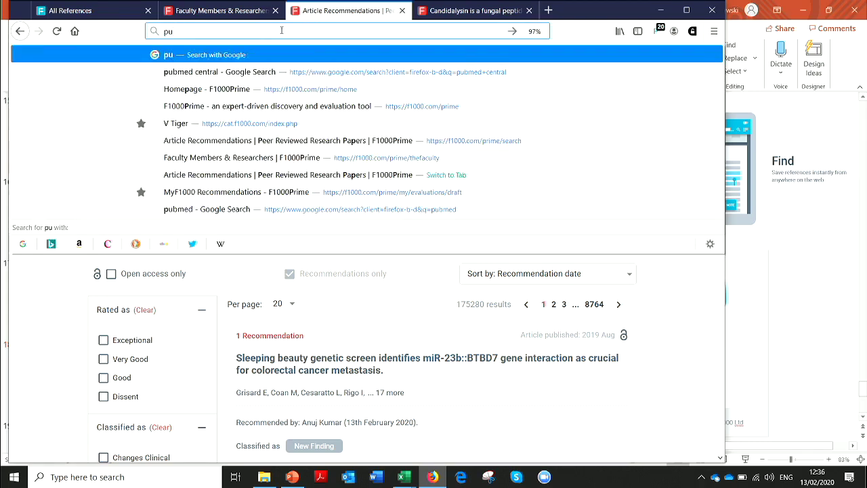
{"action": "key", "text": "Return"}
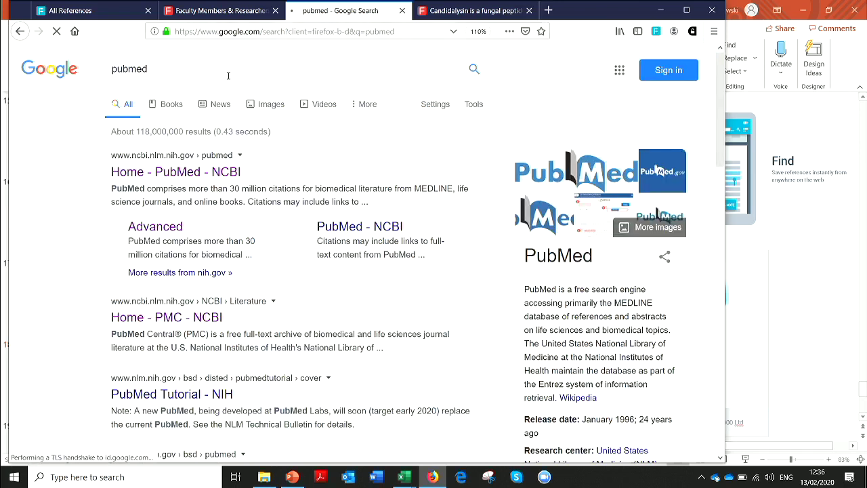
{"action": "left_click", "coordinate": [137, 177]}
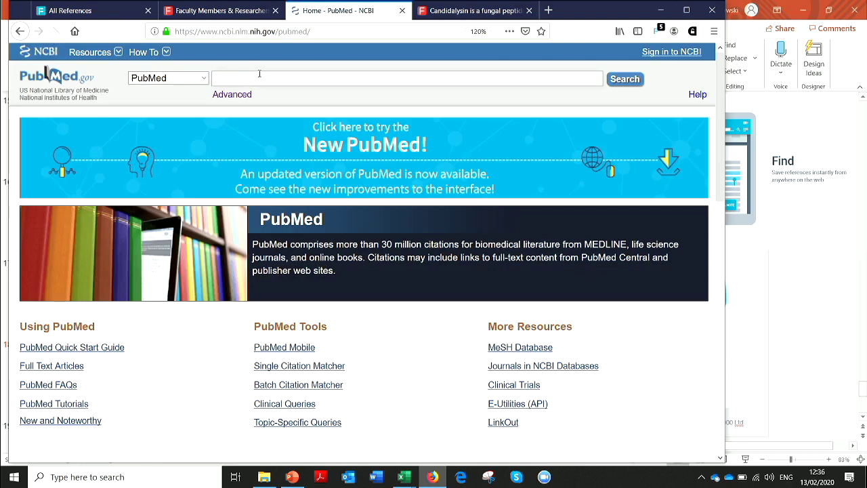
- Search PubMed for autism
{"action": "type", "text": "autism"}
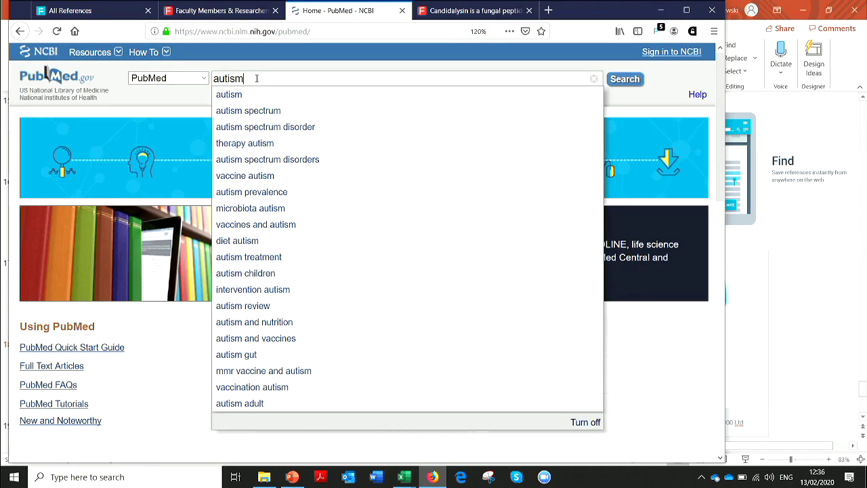
{"action": "left_click", "coordinate": [231, 93]}
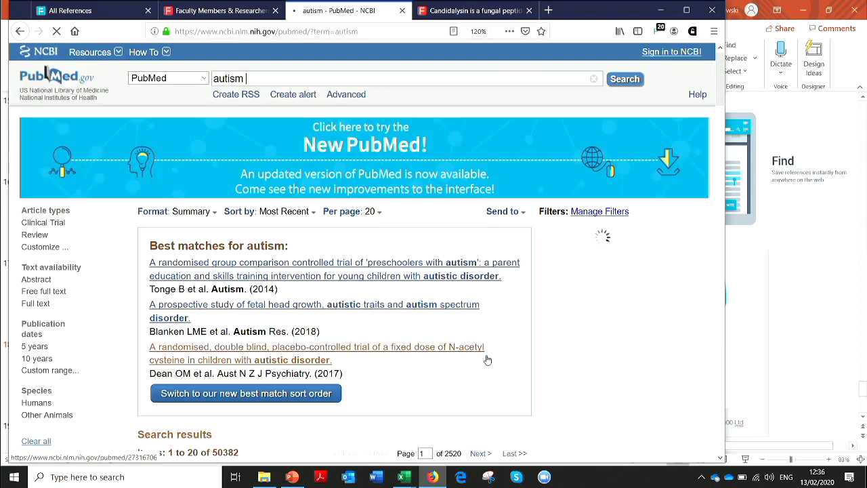
- In the F1000 browser extension, select the music therapy, somatic care, Foxp1, Novel Insights into Autism Knowledge and Five Minute Speech Sample references
{"action": "scroll", "coordinate": [486, 360], "scroll_direction": "down", "scroll_amount": 2}
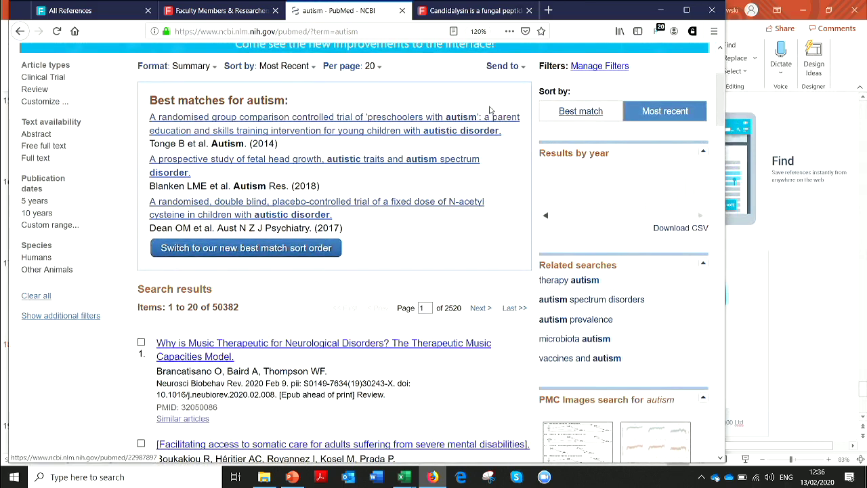
{"action": "left_click", "coordinate": [659, 32]}
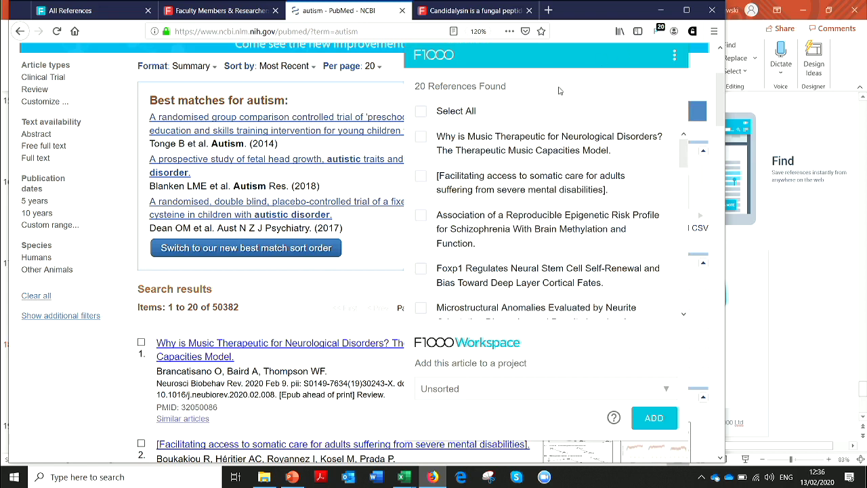
{"action": "left_click", "coordinate": [422, 139]}
{"action": "left_click", "coordinate": [421, 178]}
{"action": "left_click", "coordinate": [421, 270]}
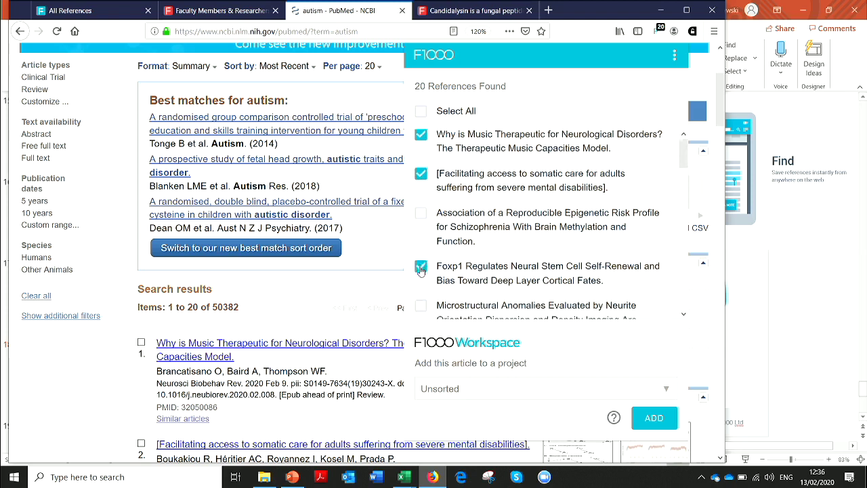
{"action": "scroll", "coordinate": [421, 270], "scroll_direction": "down", "scroll_amount": 3}
{"action": "left_click", "coordinate": [421, 235]}
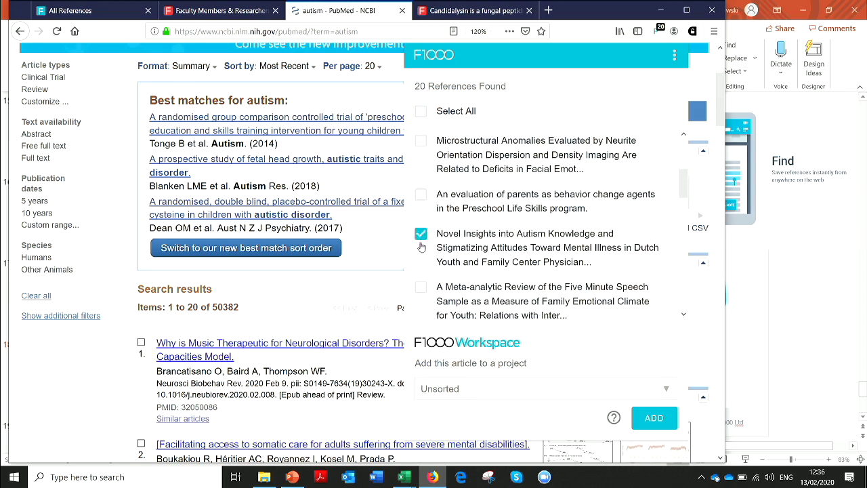
{"action": "left_click", "coordinate": [420, 287]}
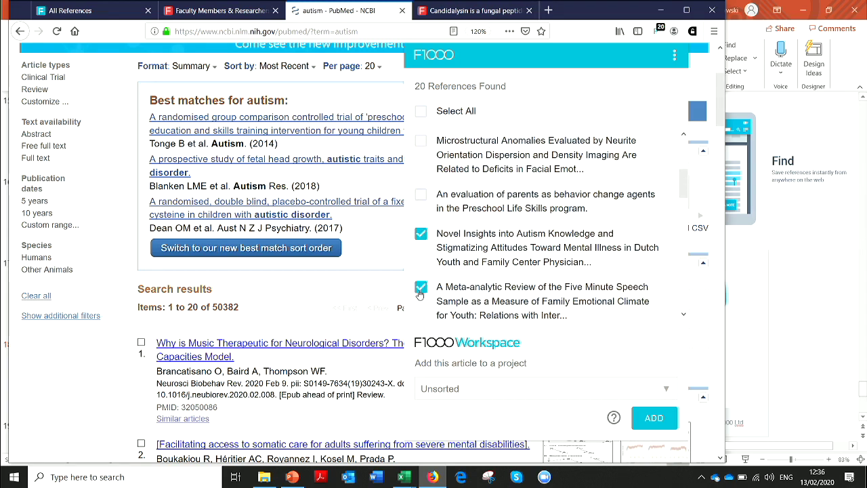
- Create a new project named Autism in the extension and add the selected references to it
{"action": "left_click", "coordinate": [523, 390]}
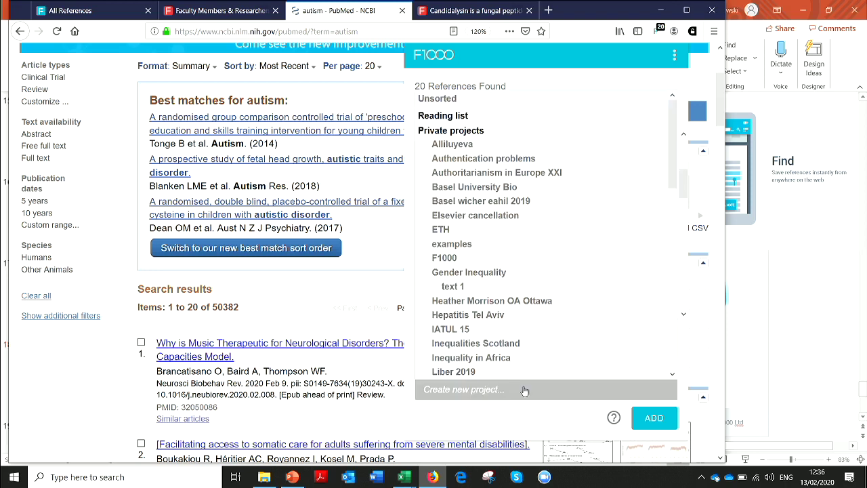
{"action": "left_click", "coordinate": [492, 390]}
{"action": "type", "text": "Autiosm"}
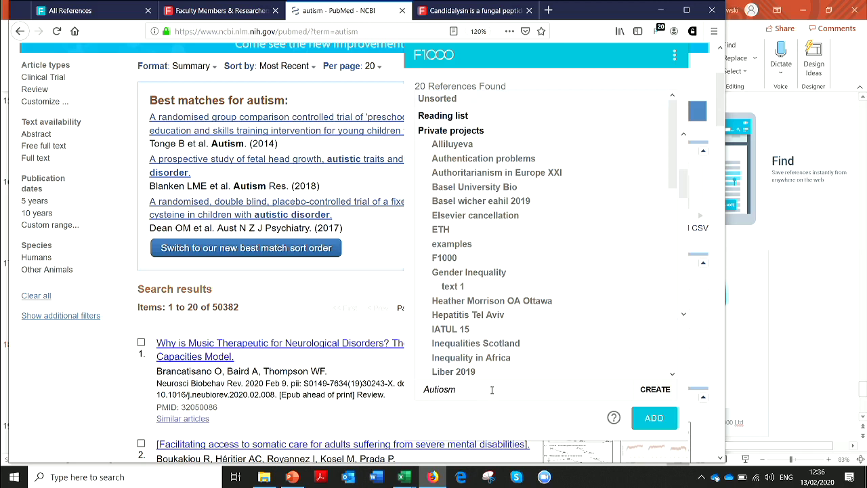
{"action": "key", "text": "BackSpace"}
{"action": "key", "text": "BackSpace"}
{"action": "key", "text": "BackSpace"}
{"action": "type", "text": "sm"}
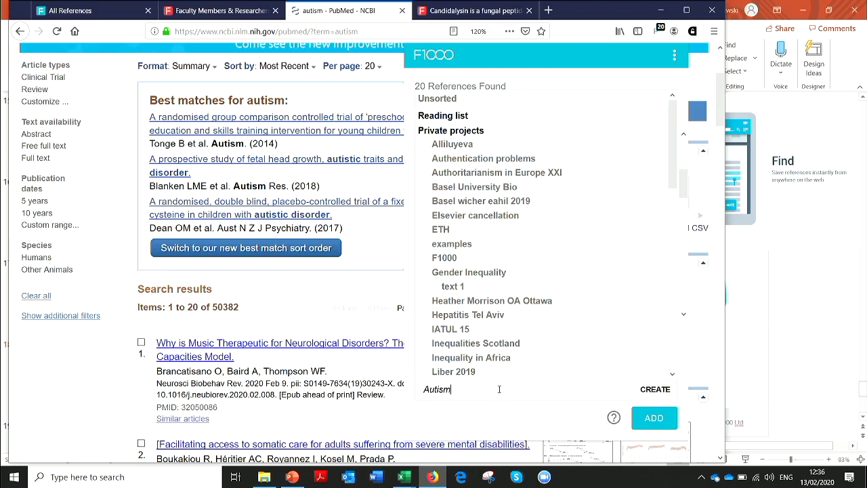
{"action": "left_click", "coordinate": [654, 390]}
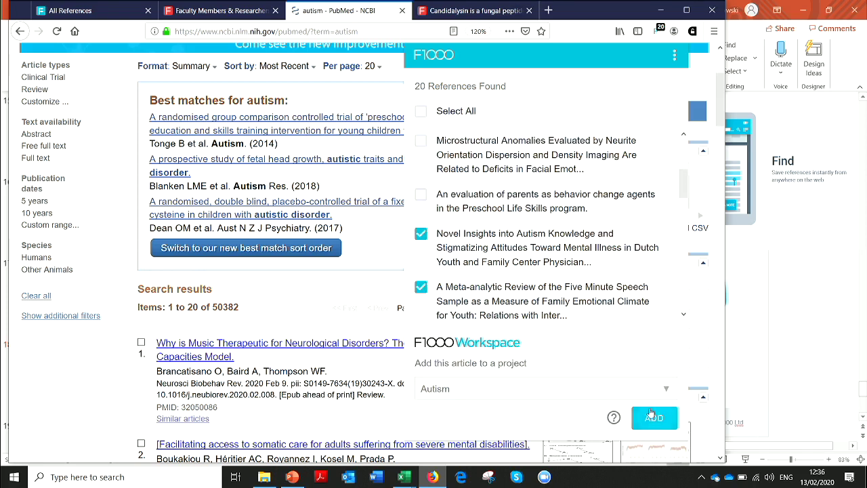
{"action": "left_click", "coordinate": [653, 420]}
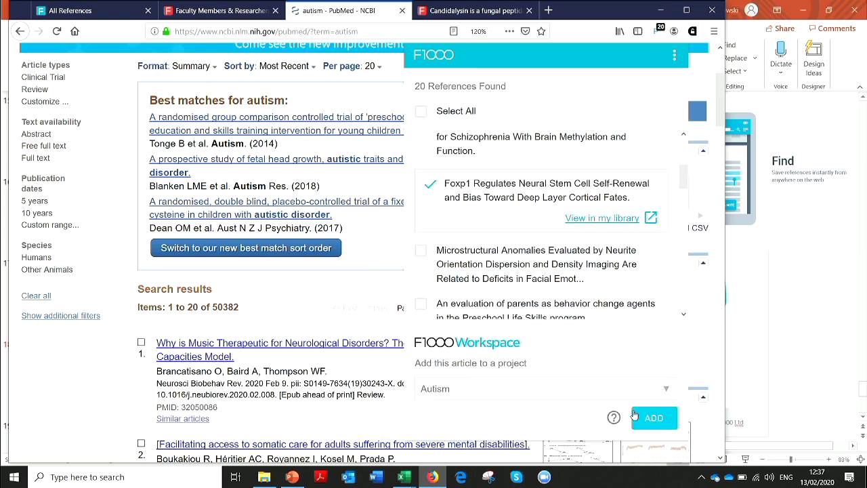
- Switch to F1000Workspace, open the Autism private project and look through its references
{"action": "left_click", "coordinate": [88, 13]}
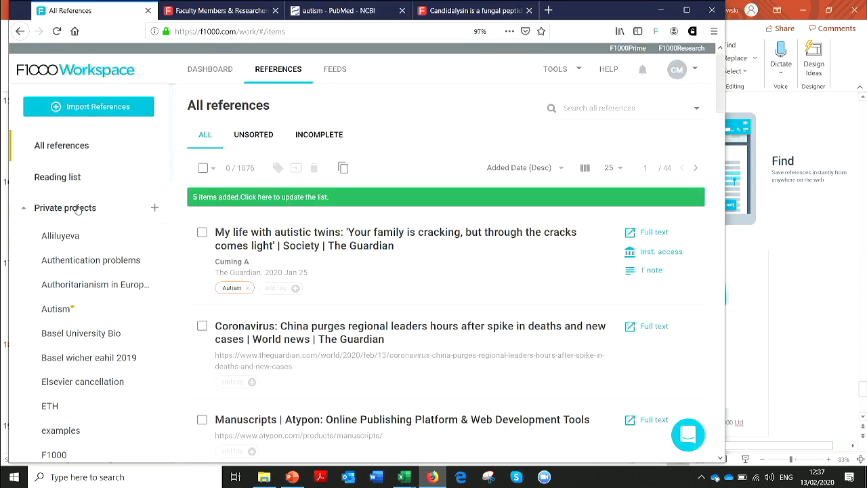
{"action": "left_click", "coordinate": [68, 311]}
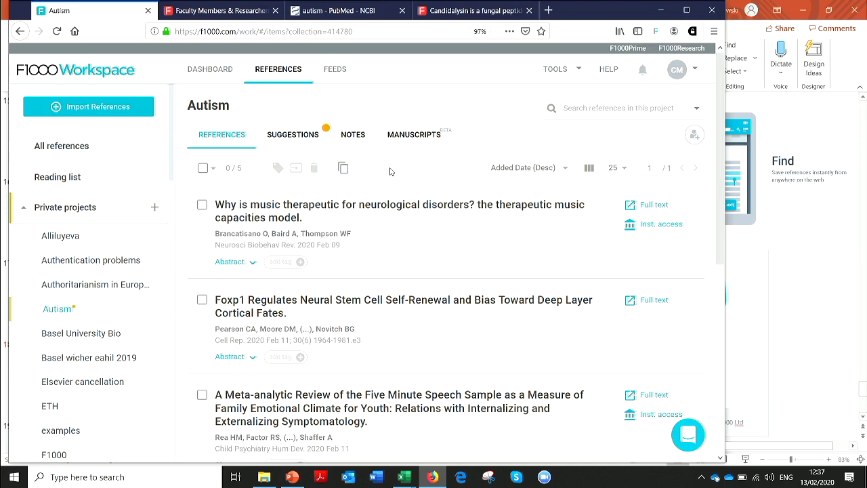
{"action": "scroll", "coordinate": [391, 171], "scroll_direction": "down", "scroll_amount": 5}
{"action": "scroll", "coordinate": [390, 171], "scroll_direction": "down", "scroll_amount": 2}
{"action": "scroll", "coordinate": [390, 171], "scroll_direction": "up", "scroll_amount": 5}
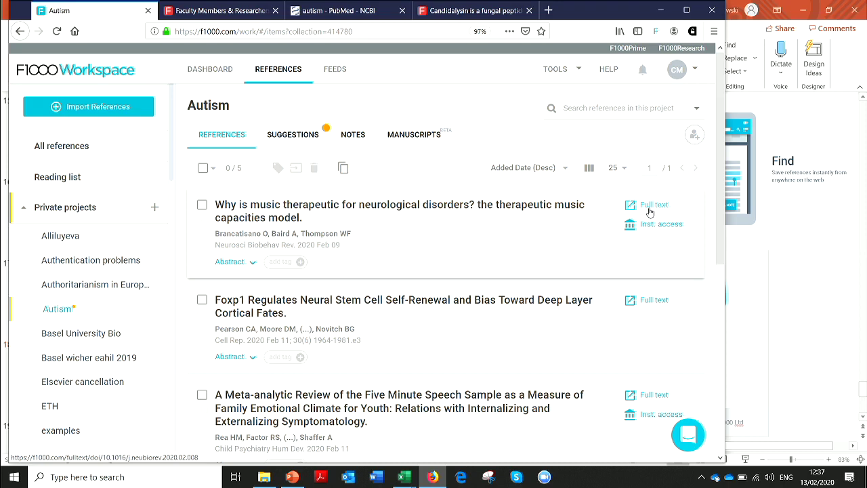
- Add the suggested articles on oxidative stress in cortical neurogenesis and on pharmacy students' attitudes in Nigeria to the Autism project
{"action": "left_click", "coordinate": [278, 141]}
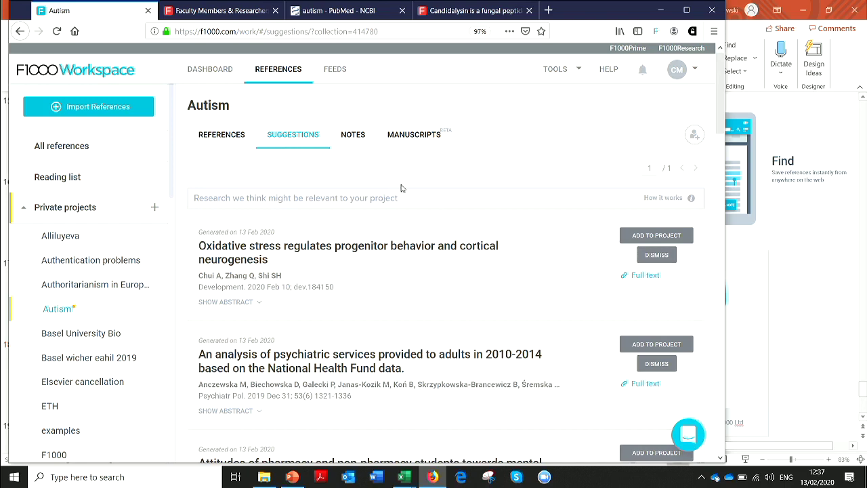
{"action": "scroll", "coordinate": [400, 187], "scroll_direction": "down", "scroll_amount": 1}
{"action": "scroll", "coordinate": [400, 188], "scroll_direction": "up", "scroll_amount": 1}
{"action": "left_click", "coordinate": [665, 241]}
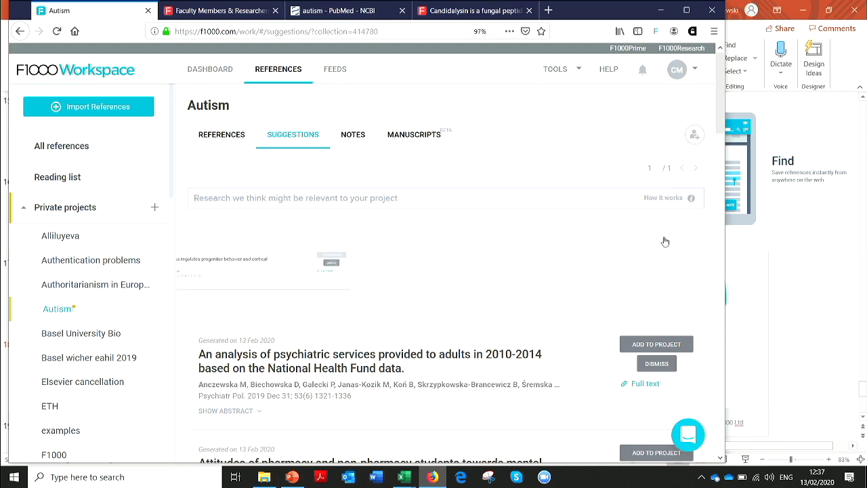
{"action": "left_click", "coordinate": [647, 347]}
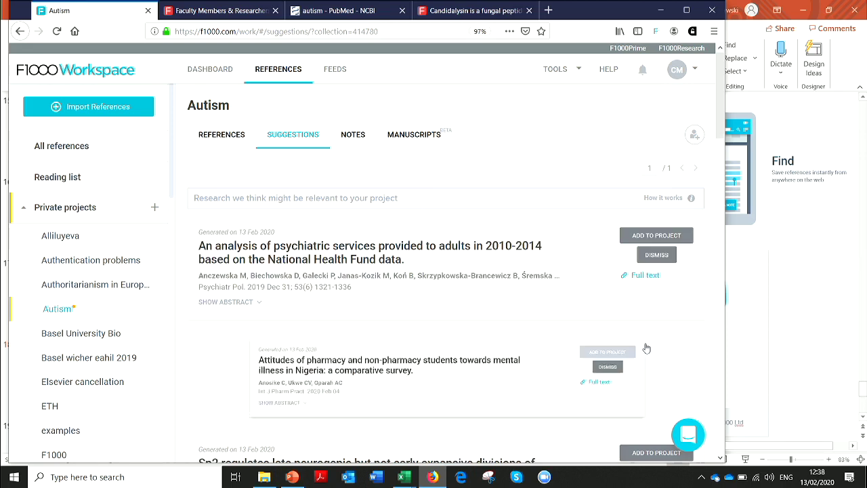
- View the details and supplementary file upload of the Nigerian pharmacy students reference without uploading anything, and return to the project's references
{"action": "left_click", "coordinate": [222, 135]}
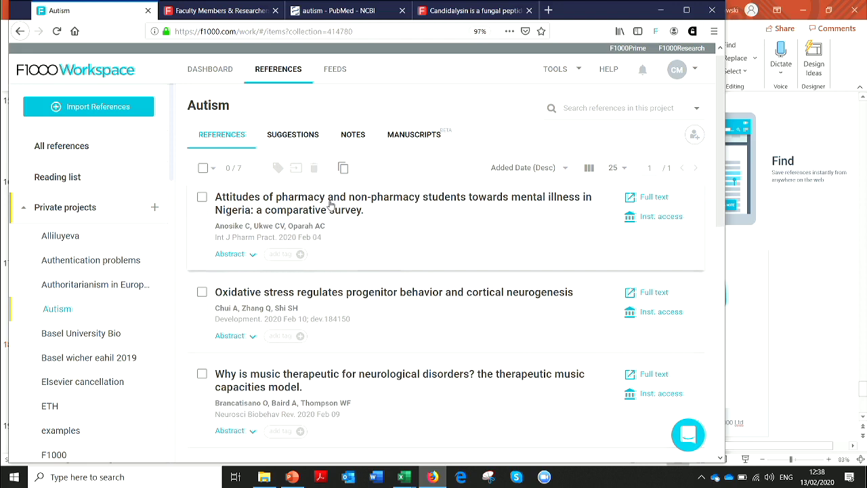
{"action": "left_click", "coordinate": [330, 202]}
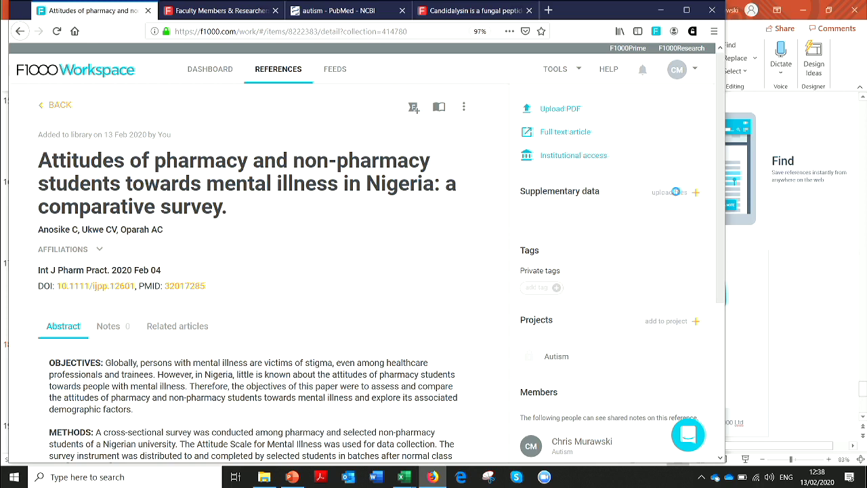
{"action": "left_click", "coordinate": [675, 194]}
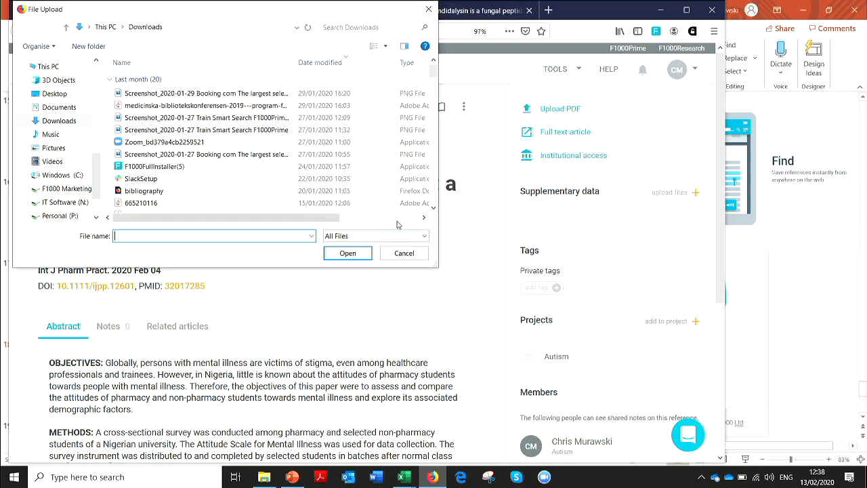
{"action": "left_click", "coordinate": [400, 254]}
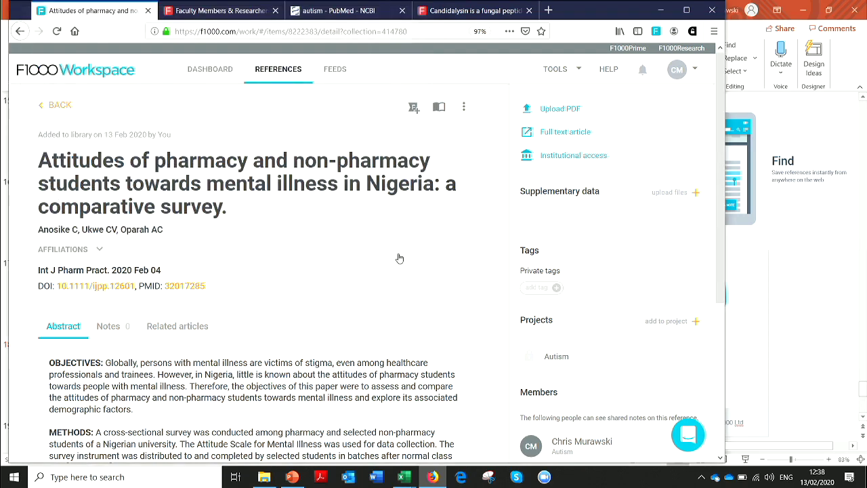
{"action": "left_click", "coordinate": [52, 106]}
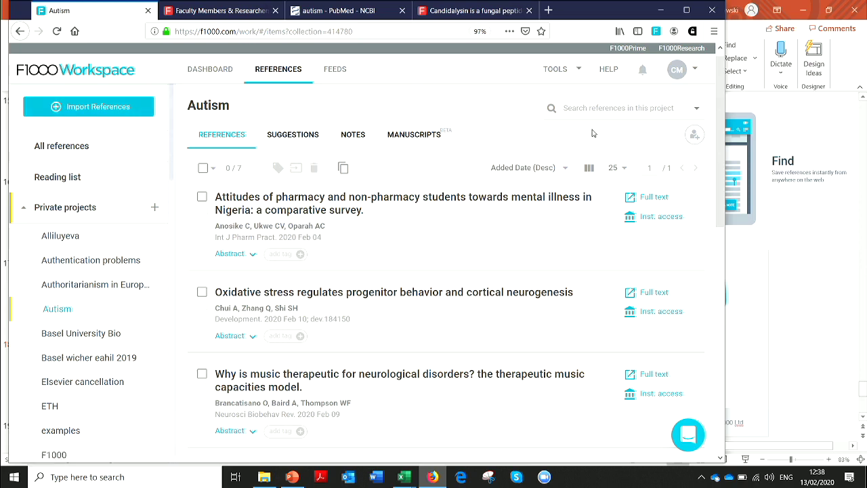
- Look at the Autism project's member invitation form and close it without inviting anyone
{"action": "left_click", "coordinate": [694, 140]}
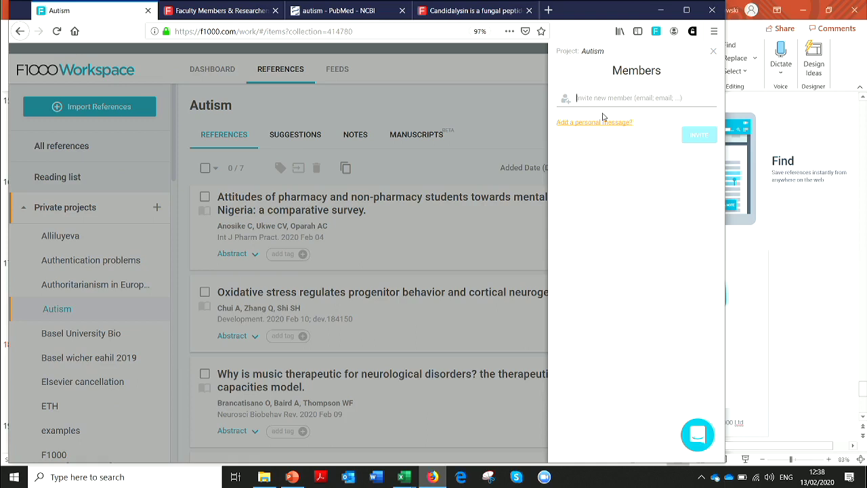
{"action": "right_click", "coordinate": [717, 56]}
{"action": "left_click", "coordinate": [714, 52]}
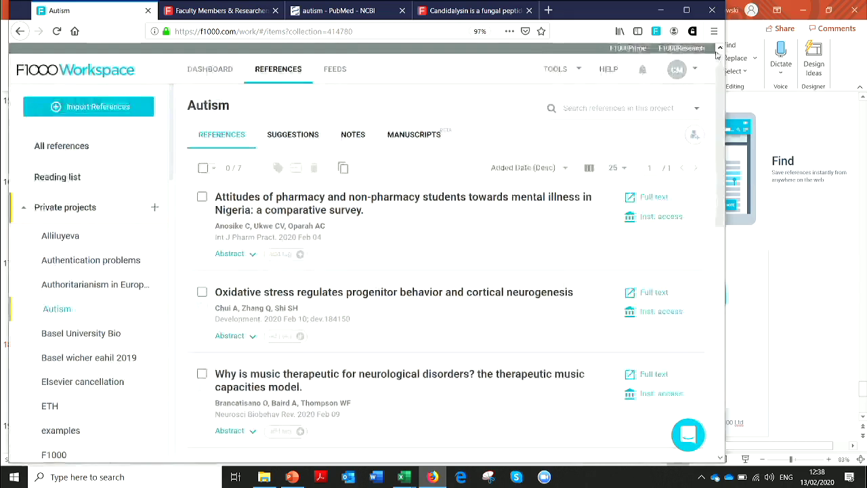
- Switch to Word and create a blank document
{"action": "left_click", "coordinate": [376, 478]}
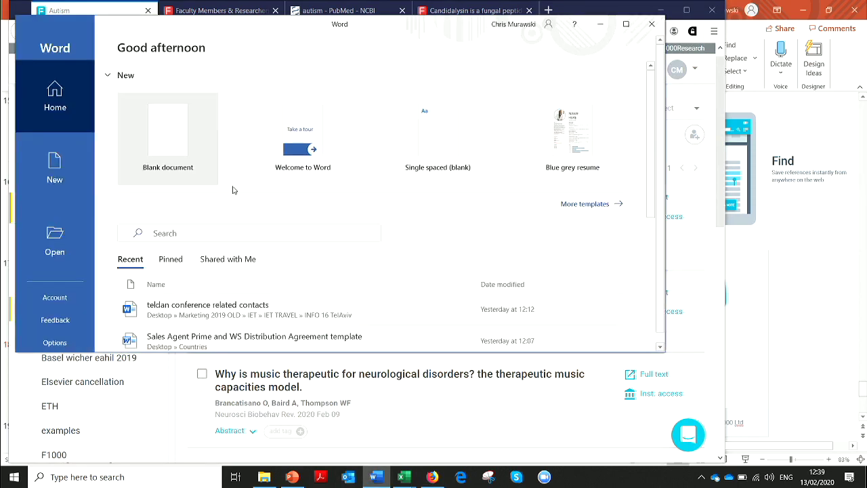
{"action": "left_click", "coordinate": [172, 134]}
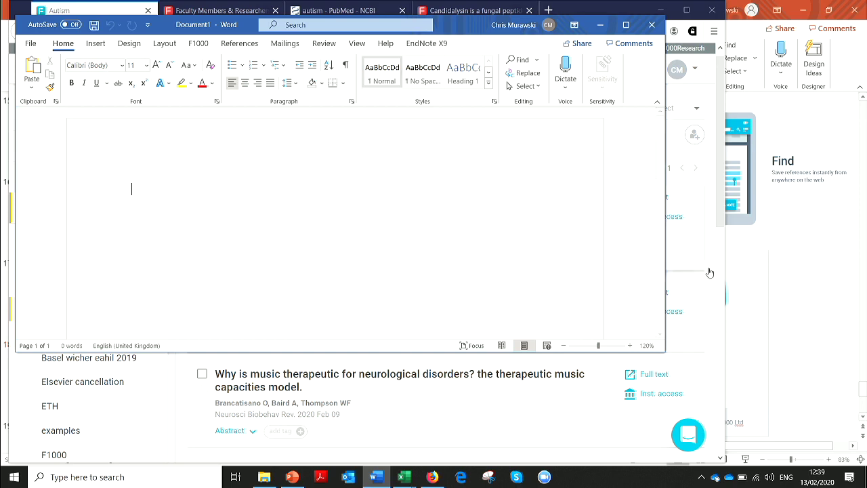
{"action": "left_click", "coordinate": [744, 283]}
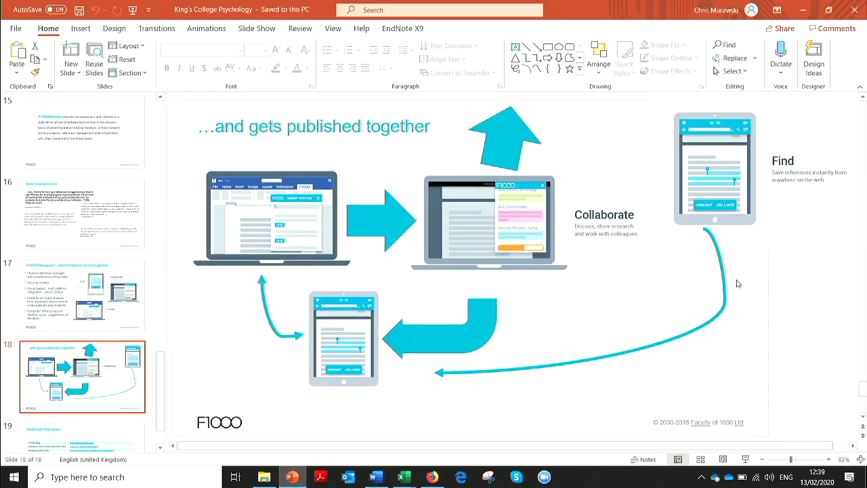
- Return to F1000Workspace in Firefox and open the Word plugin & desktop app guide
{"action": "left_click", "coordinate": [432, 477]}
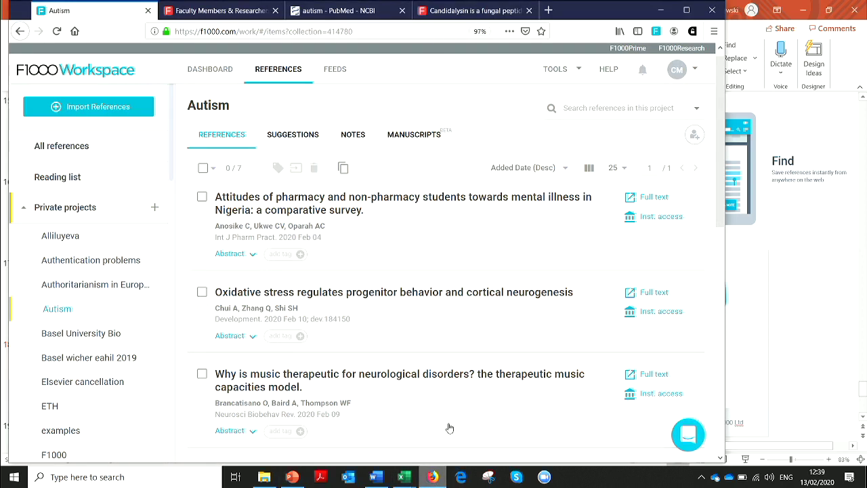
{"action": "left_click", "coordinate": [557, 70]}
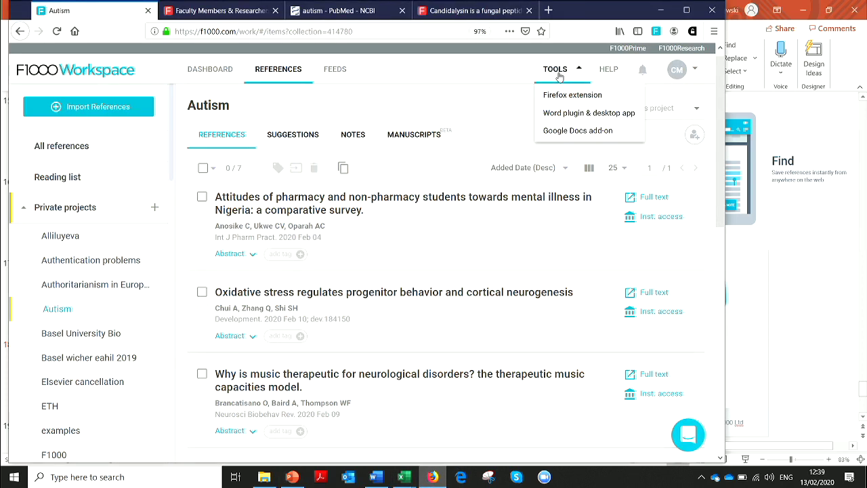
{"action": "left_click", "coordinate": [562, 116]}
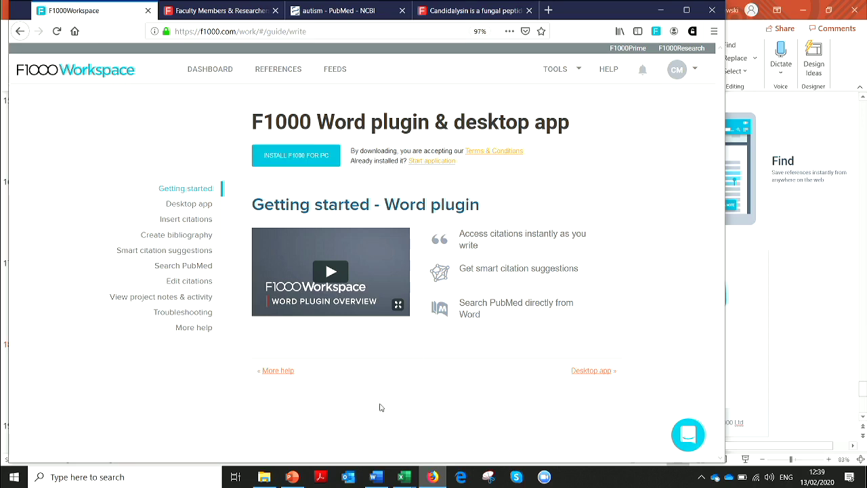
- In the blank Word document, write "Some text" and cite the Autism project's music therapy and Foxp1 neural stem cell references
{"action": "left_click", "coordinate": [376, 477]}
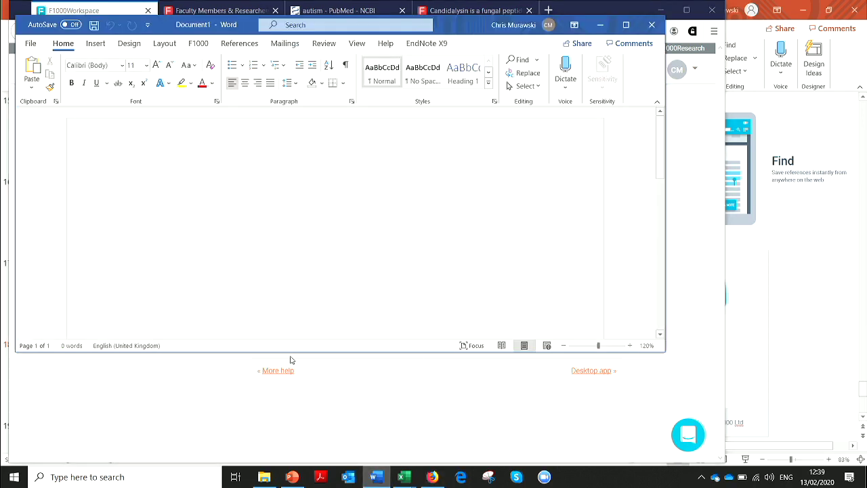
{"action": "type", "text": "Some text"}
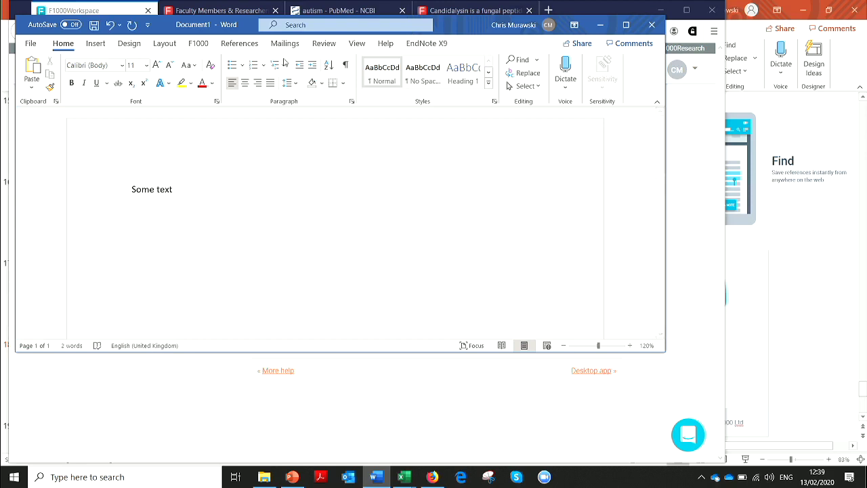
{"action": "left_click", "coordinate": [198, 43]}
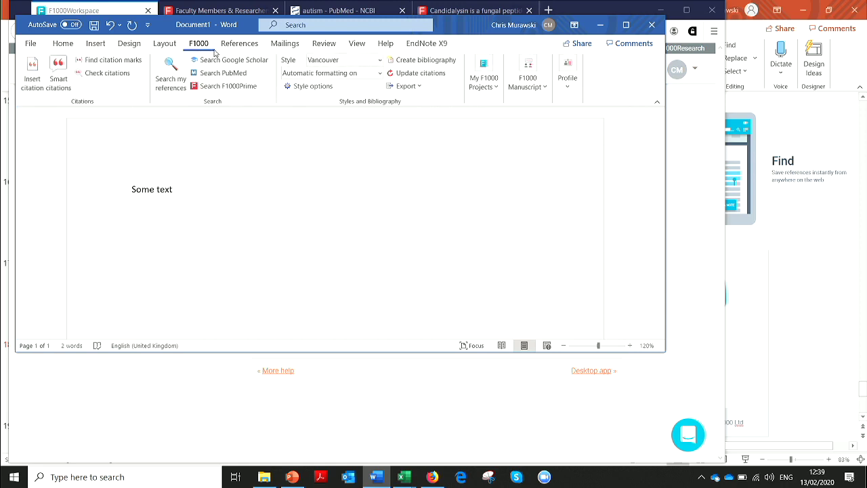
{"action": "left_click", "coordinate": [30, 81]}
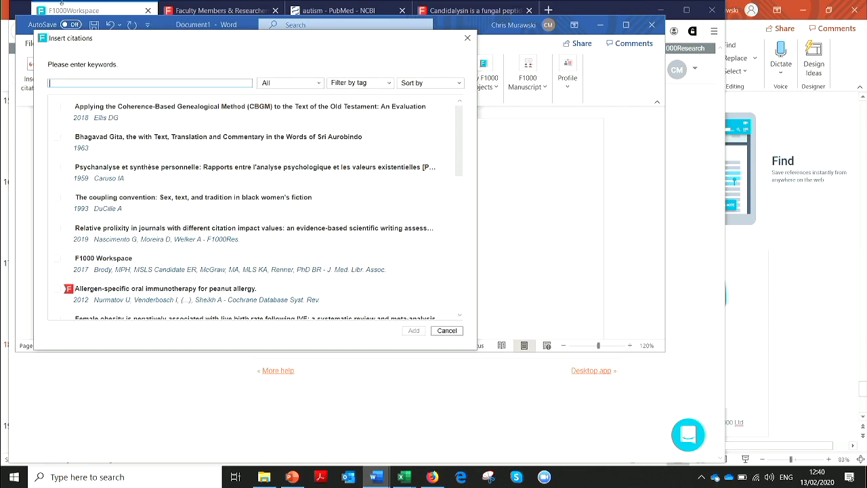
{"action": "left_click", "coordinate": [269, 84]}
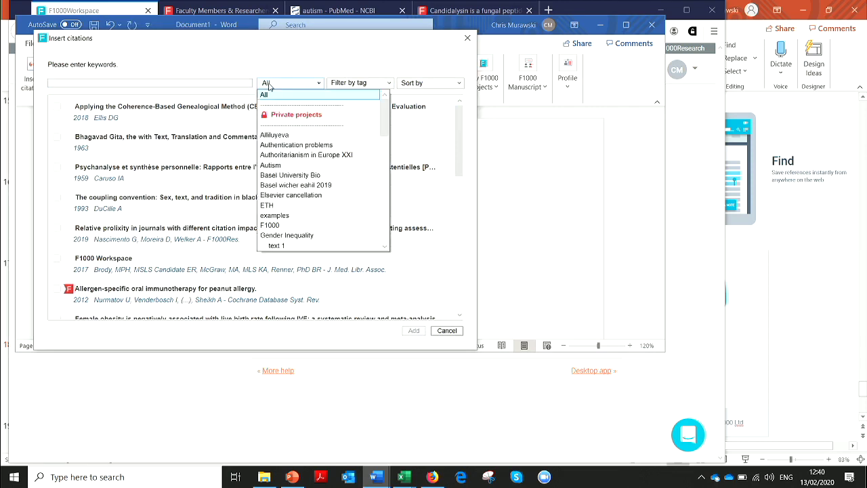
{"action": "left_click", "coordinate": [281, 166]}
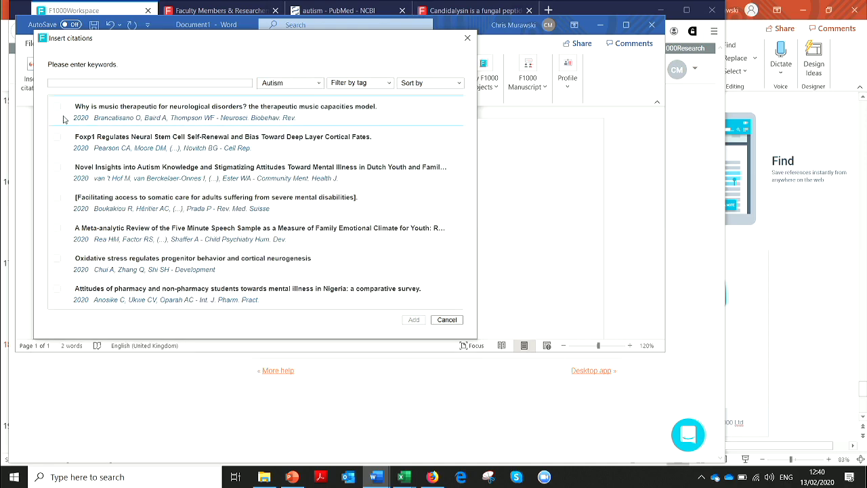
{"action": "left_click", "coordinate": [56, 110]}
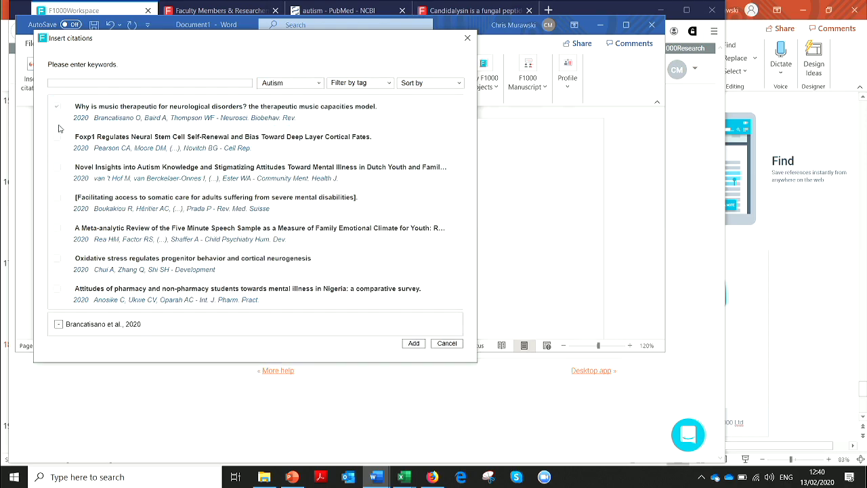
{"action": "left_click", "coordinate": [58, 138]}
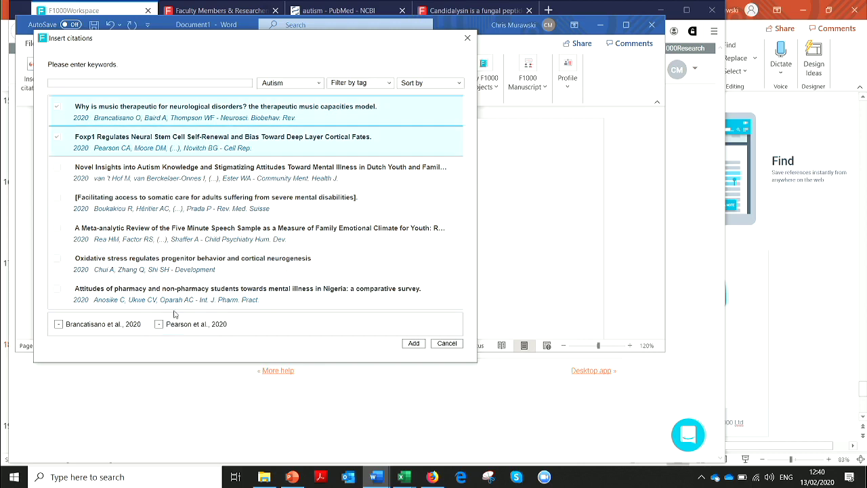
{"action": "left_click", "coordinate": [410, 344]}
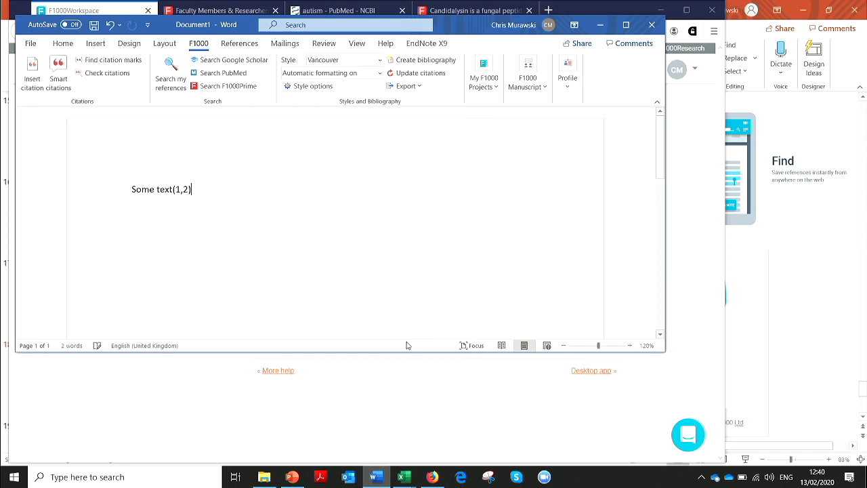
- Insert a space before the citation and continue the text after it with ". And more"
{"action": "key", "text": "Left"}
{"action": "key", "text": "Left"}
{"action": "key", "text": "Left"}
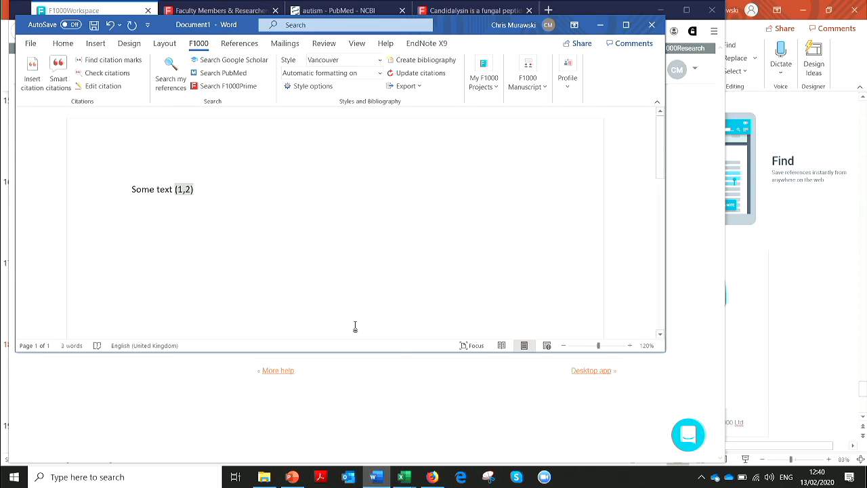
{"action": "left_click", "coordinate": [233, 190]}
{"action": "type", "text": ". And "}
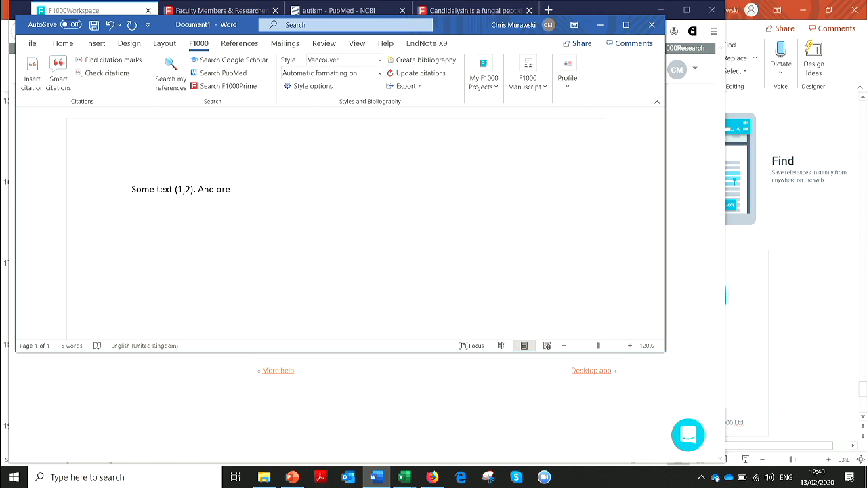
{"action": "type", "text": "more"}
- Cite the 2019 article on tools available for scholars and the 2012 peanut allergy immunotherapy article after "And more"
{"action": "left_click", "coordinate": [31, 66]}
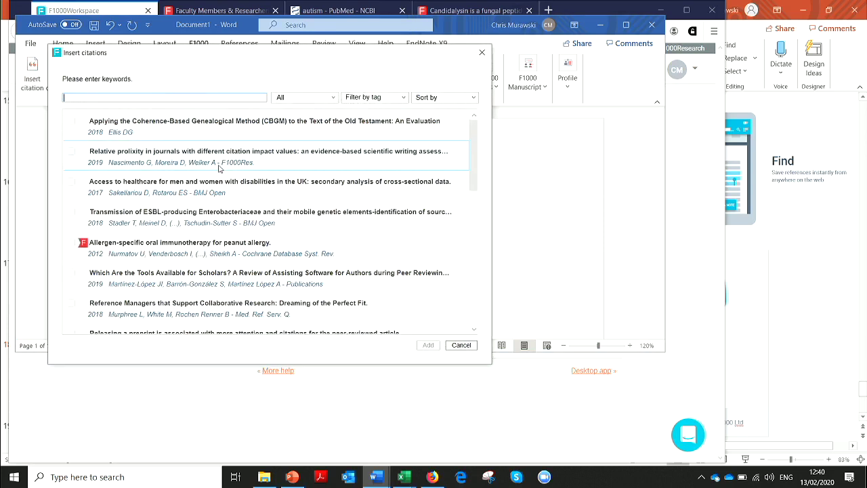
{"action": "left_click", "coordinate": [70, 278]}
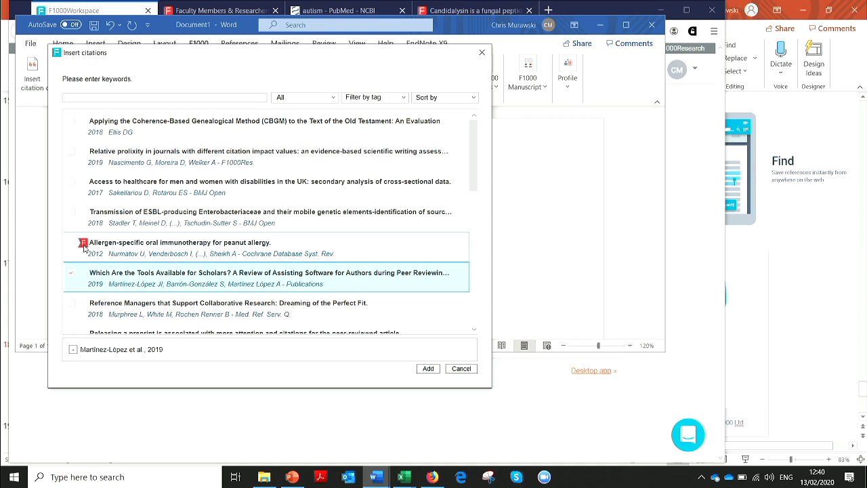
{"action": "left_click", "coordinate": [71, 248]}
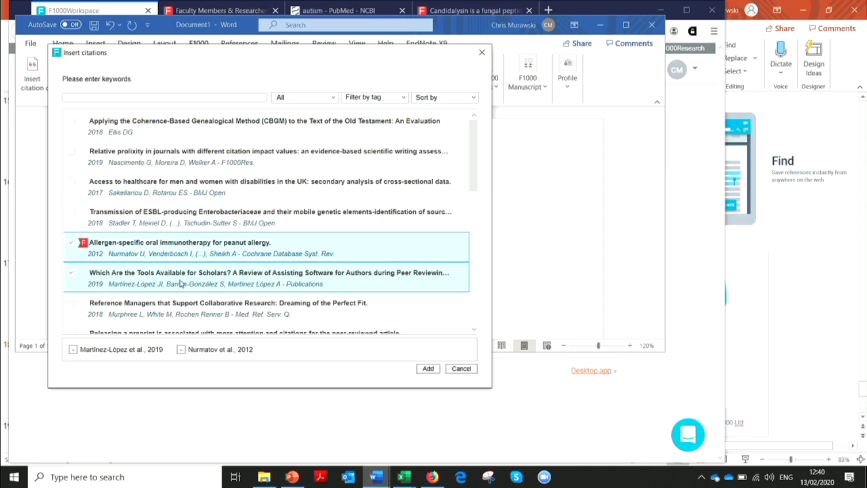
{"action": "left_click", "coordinate": [427, 368]}
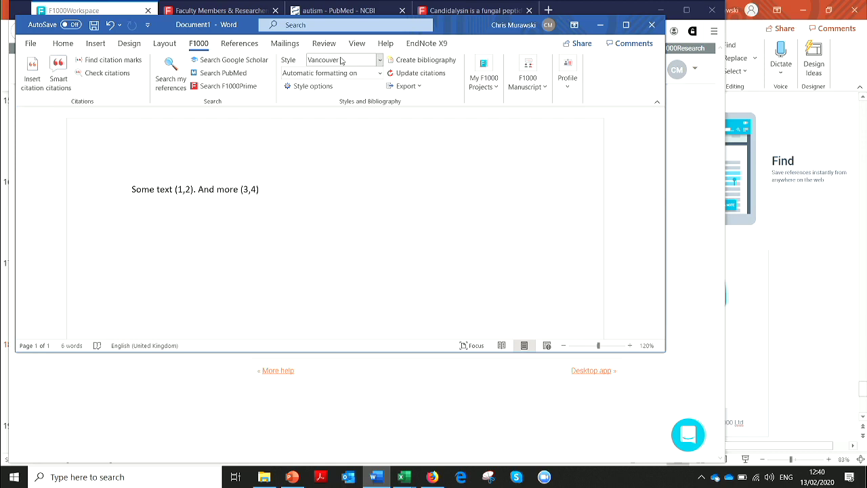
- Set the document's citation style to American Psychological Association 6th edition - APA
{"action": "left_click", "coordinate": [380, 61]}
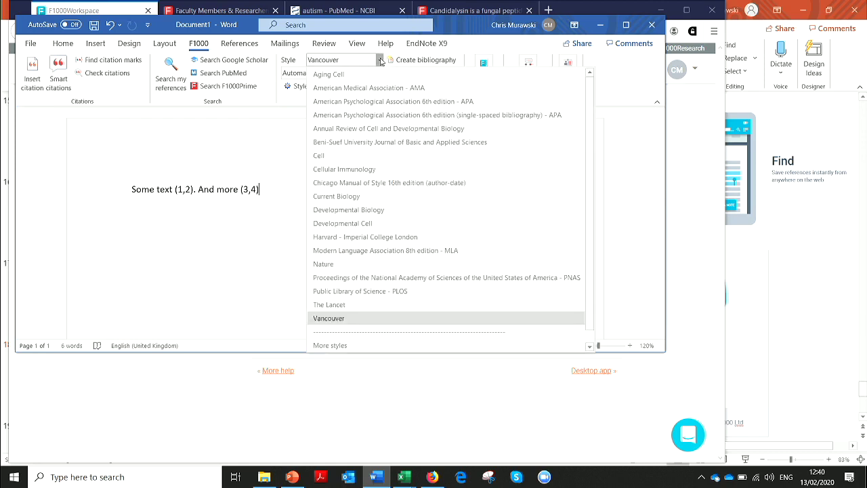
{"action": "left_click", "coordinate": [368, 102]}
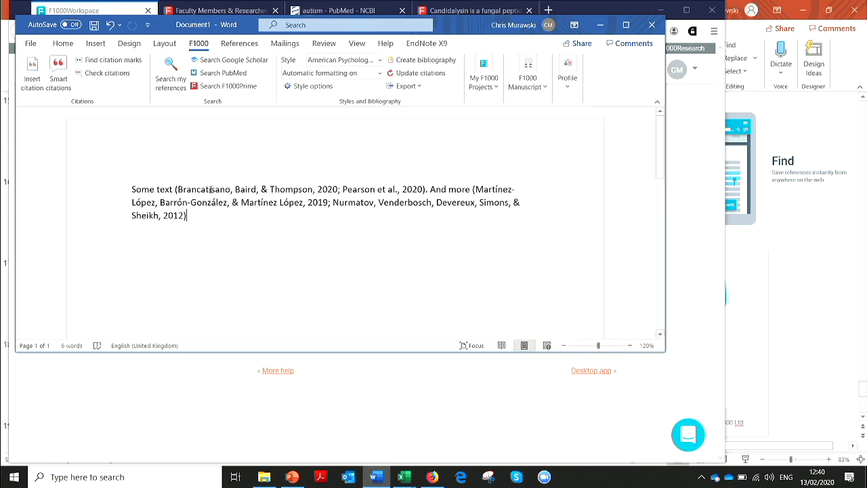
{"action": "scroll", "coordinate": [206, 228], "scroll_direction": "down", "scroll_amount": 10}
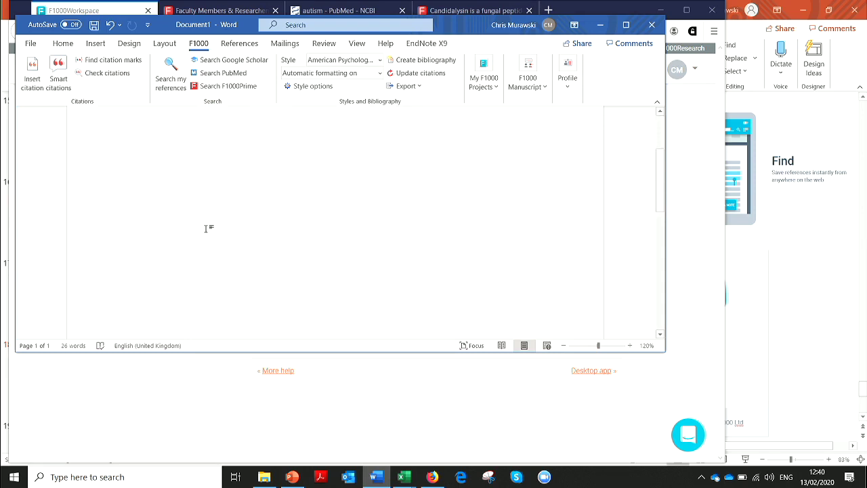
{"action": "scroll", "coordinate": [206, 228], "scroll_direction": "up", "scroll_amount": 8}
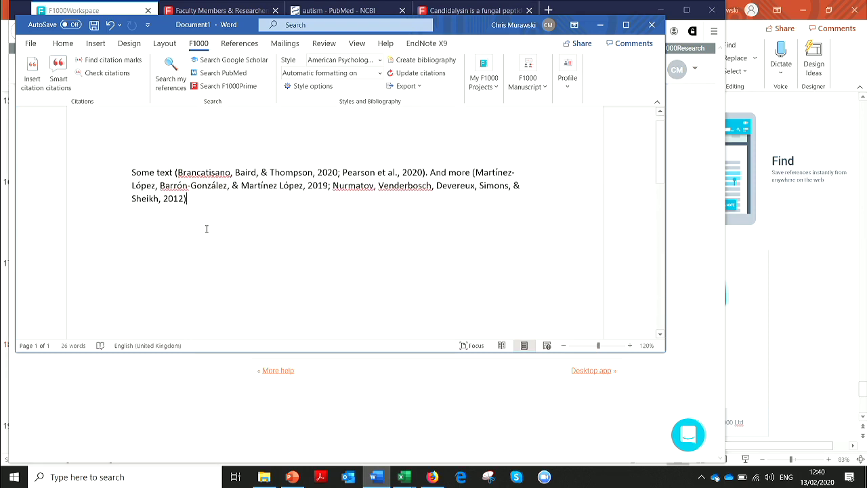
- Create a bibliography on a new line below the text, declining placement at the end of the document
{"action": "key", "text": "Return"}
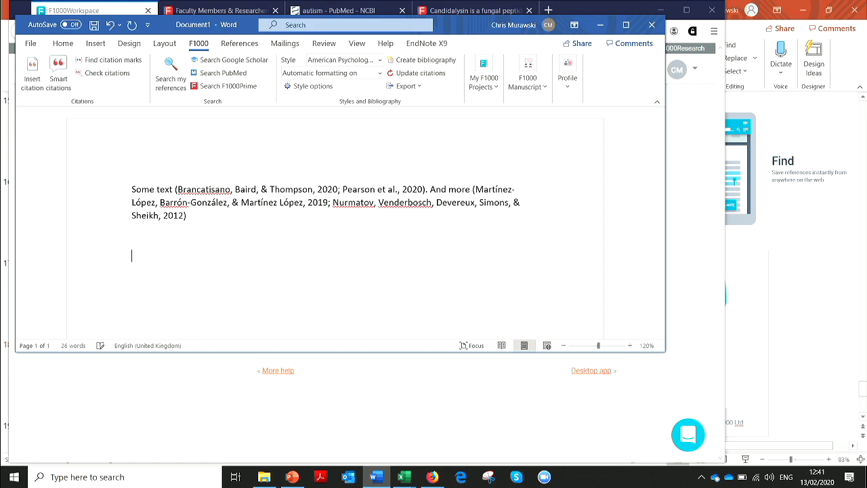
{"action": "left_click", "coordinate": [401, 61]}
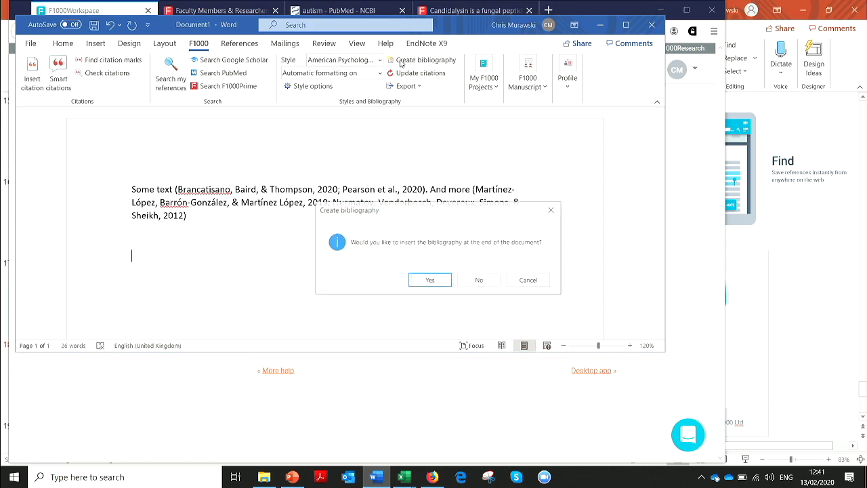
{"action": "left_click", "coordinate": [478, 280]}
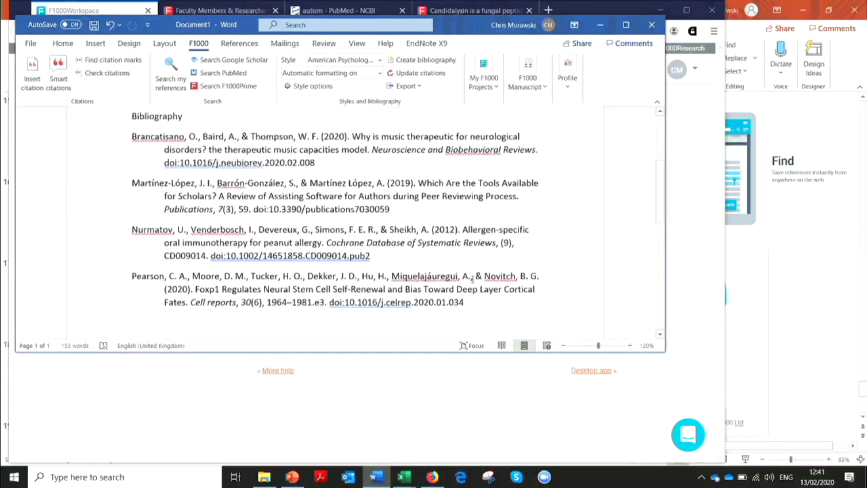
- Set the citation and bibliography style to Developmental Cell
{"action": "left_click", "coordinate": [379, 60]}
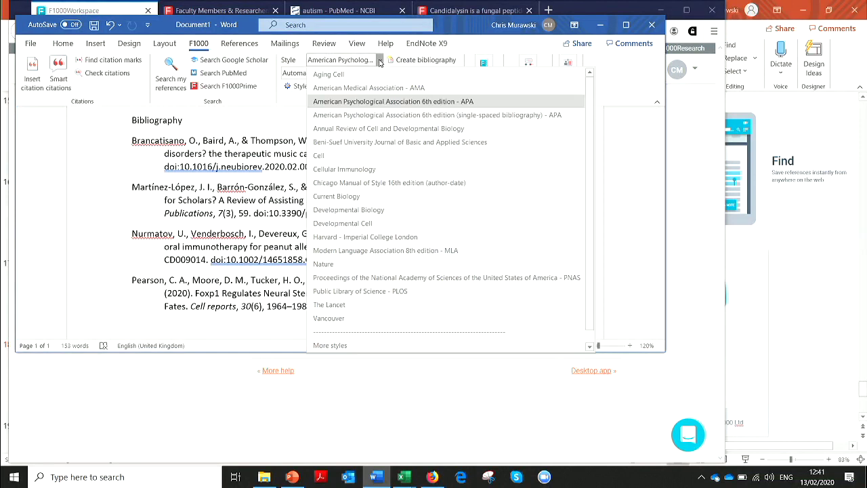
{"action": "left_click", "coordinate": [355, 227]}
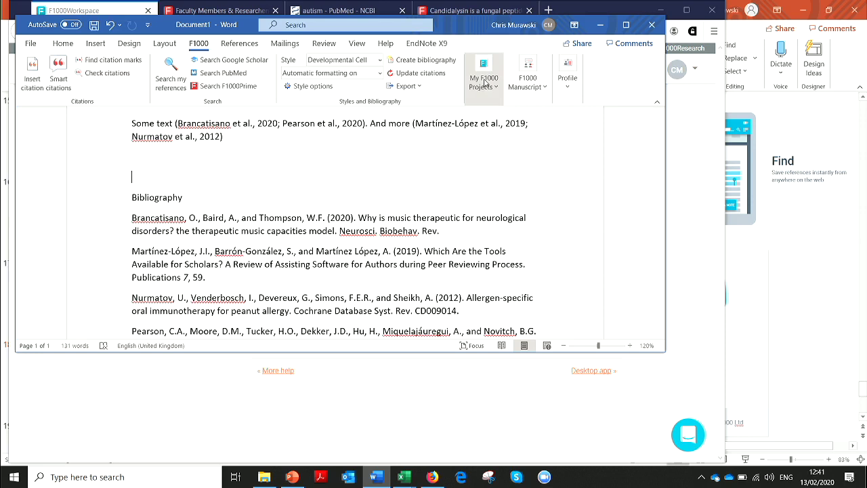
- Look at the F1000 option to share the manuscript with co-authors and its project choices, and close it without uploading
{"action": "left_click", "coordinate": [519, 87]}
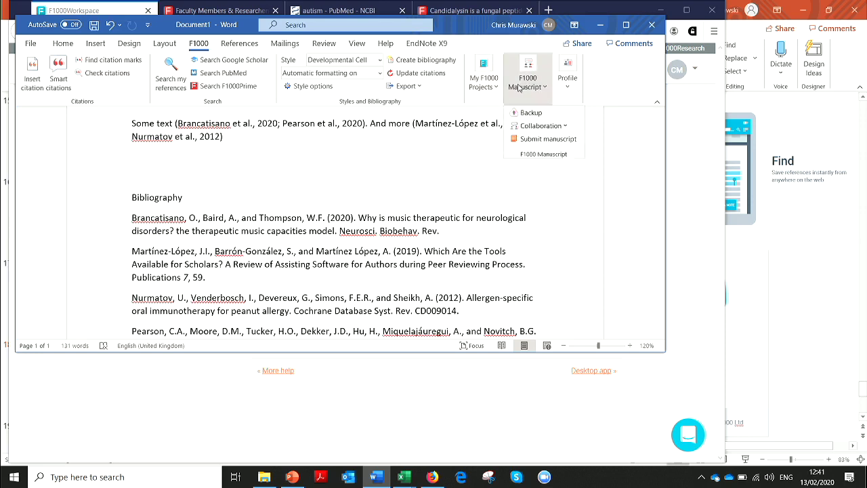
{"action": "left_click", "coordinate": [519, 126]}
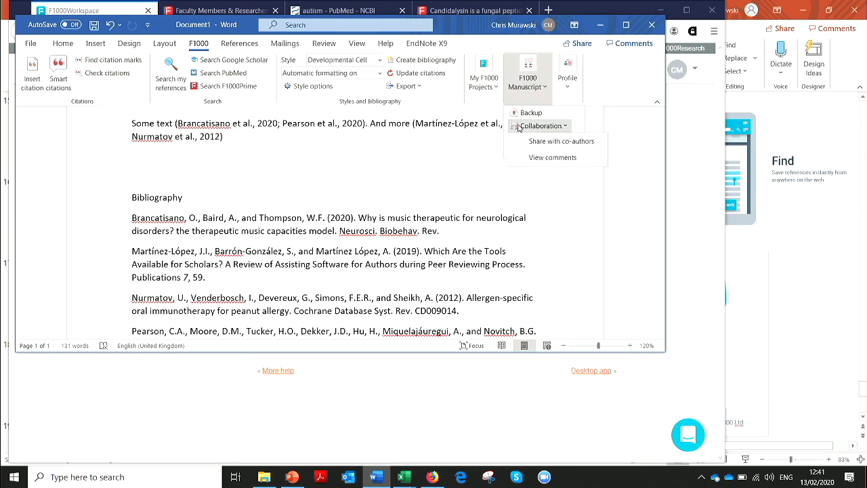
{"action": "left_click", "coordinate": [528, 144]}
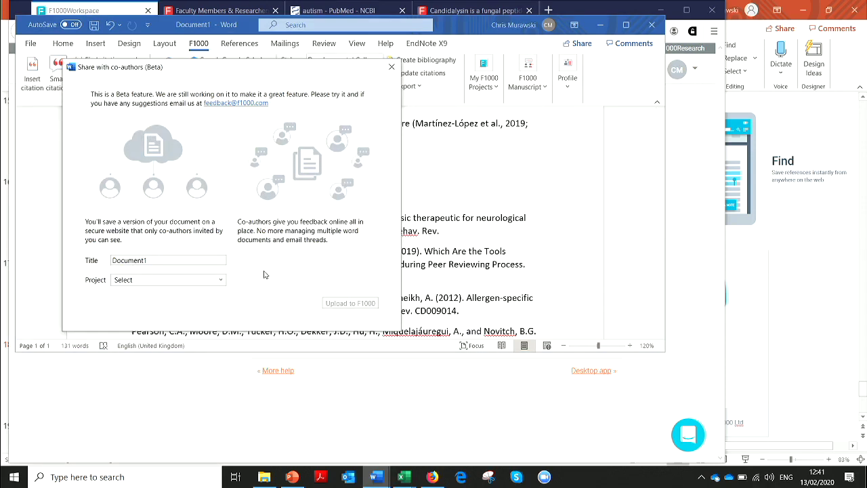
{"action": "left_click", "coordinate": [212, 283]}
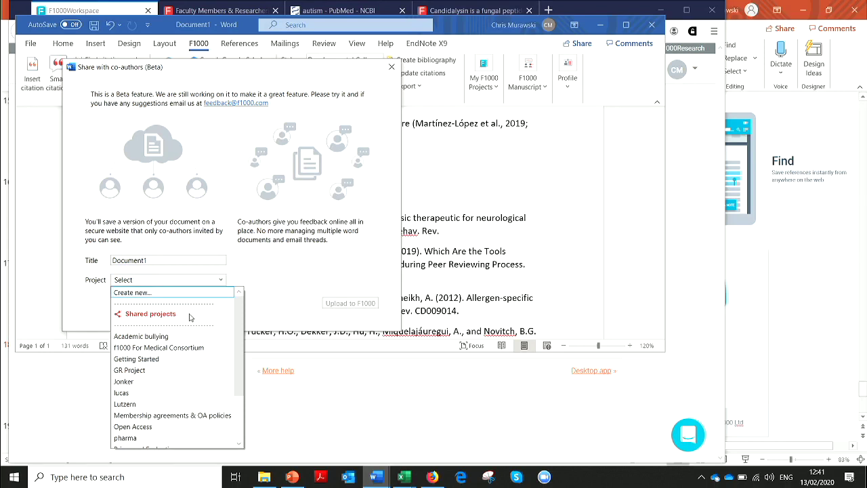
{"action": "left_click", "coordinate": [394, 67]}
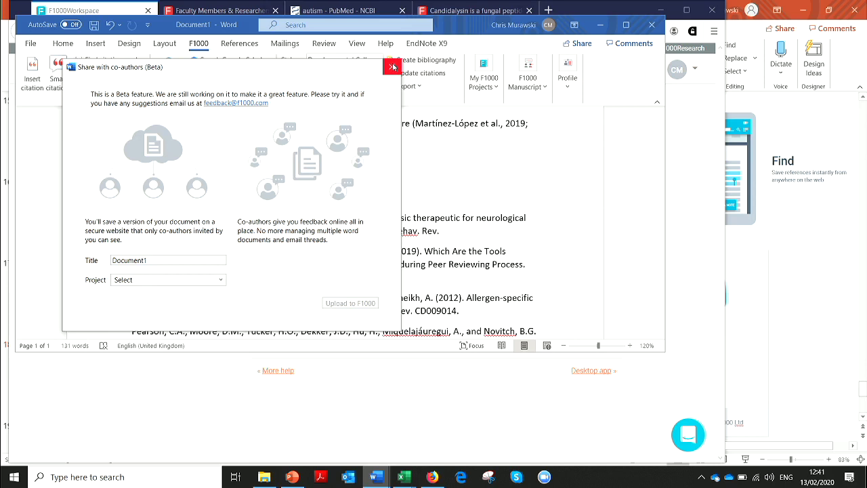
{"action": "left_click", "coordinate": [393, 66]}
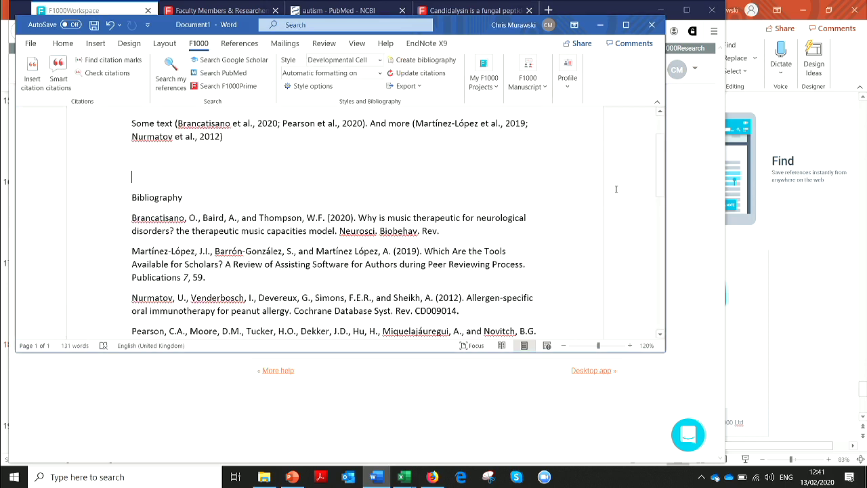
- Switch to F1000Workspace in Firefox, look through the private and shared projects beside the references, and return to the Word document
{"action": "left_click", "coordinate": [686, 231]}
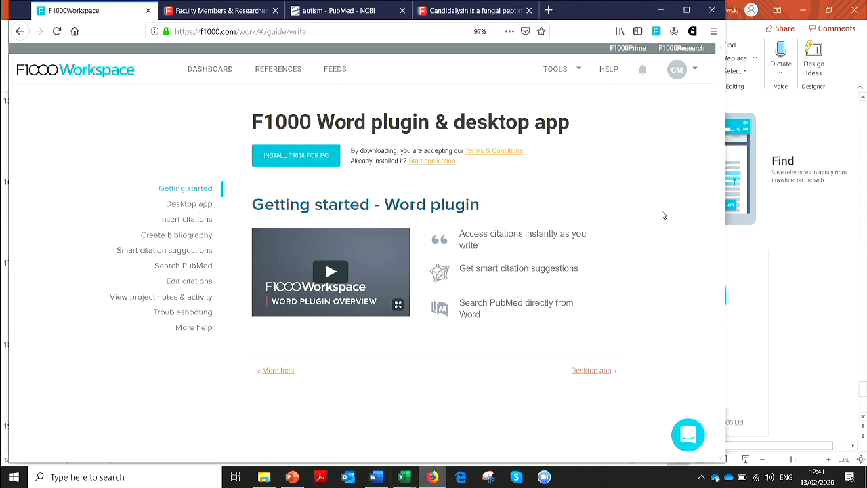
{"action": "left_click", "coordinate": [240, 73]}
{"action": "left_click", "coordinate": [270, 72]}
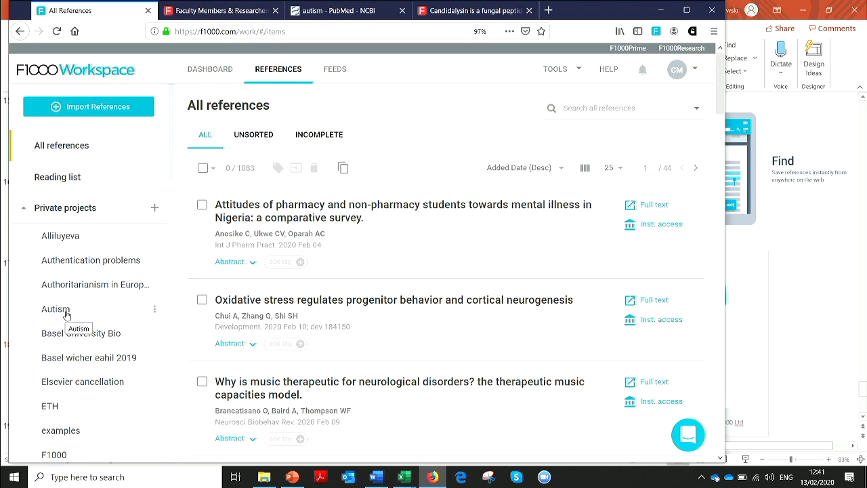
{"action": "scroll", "coordinate": [71, 319], "scroll_direction": "down", "scroll_amount": 4}
{"action": "scroll", "coordinate": [66, 315], "scroll_direction": "down", "scroll_amount": 7}
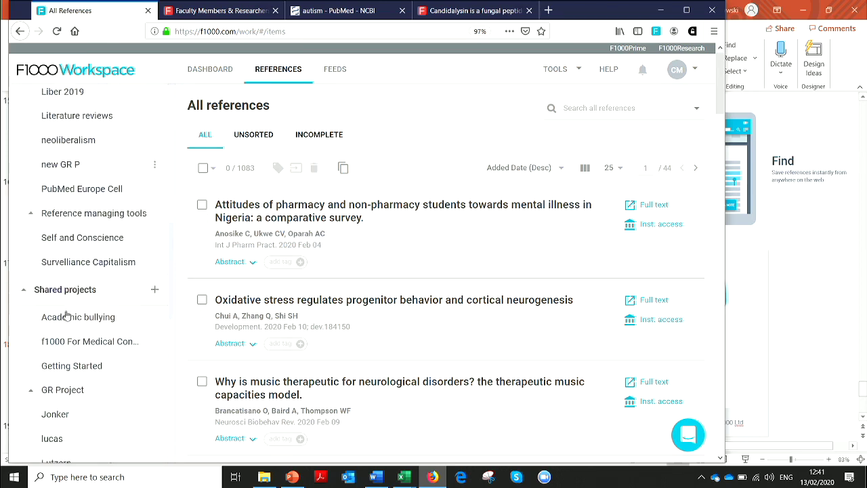
{"action": "scroll", "coordinate": [66, 315], "scroll_direction": "up", "scroll_amount": 1}
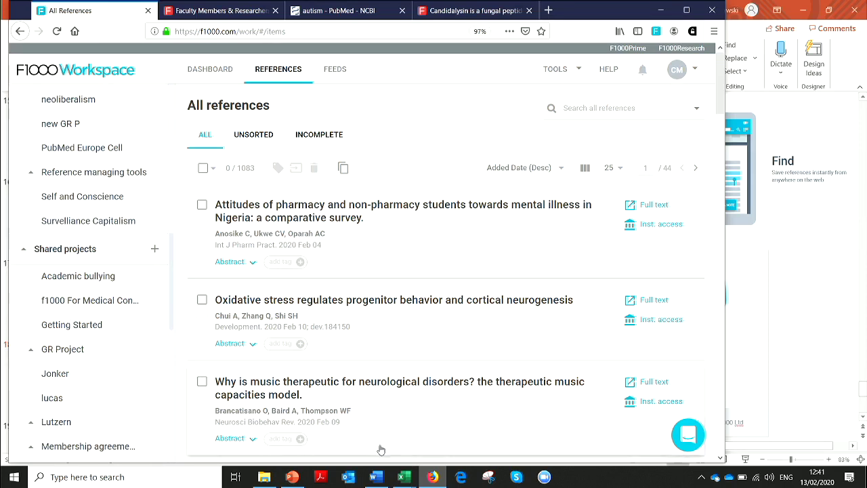
{"action": "left_click", "coordinate": [377, 477]}
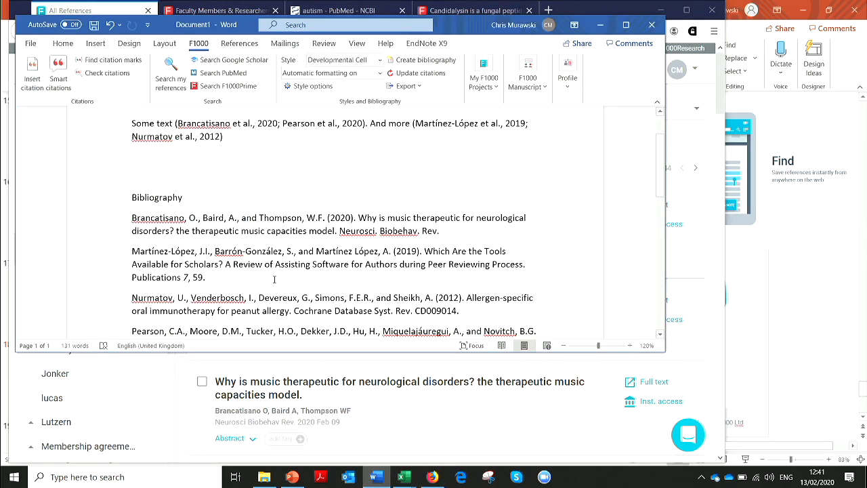
- Share the manuscript titled Document1 with co-authors in the Open Access project, saving the file as "Some text" in Documents
{"action": "left_click", "coordinate": [528, 80]}
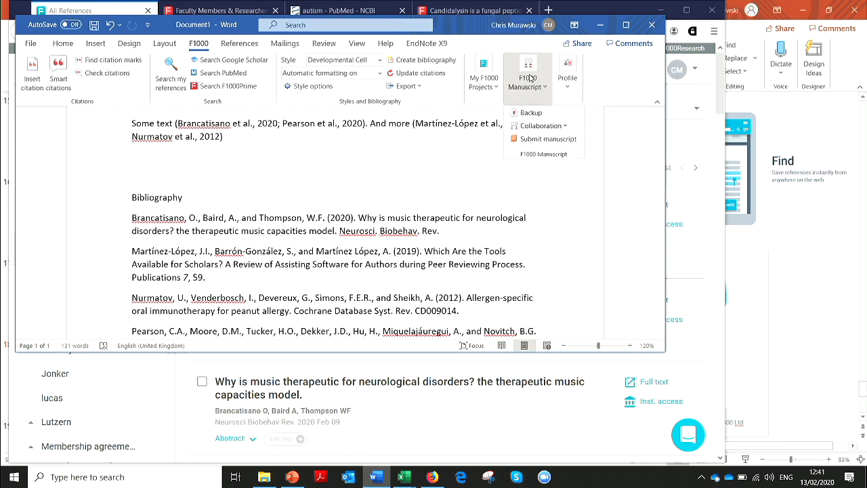
{"action": "left_click", "coordinate": [531, 129]}
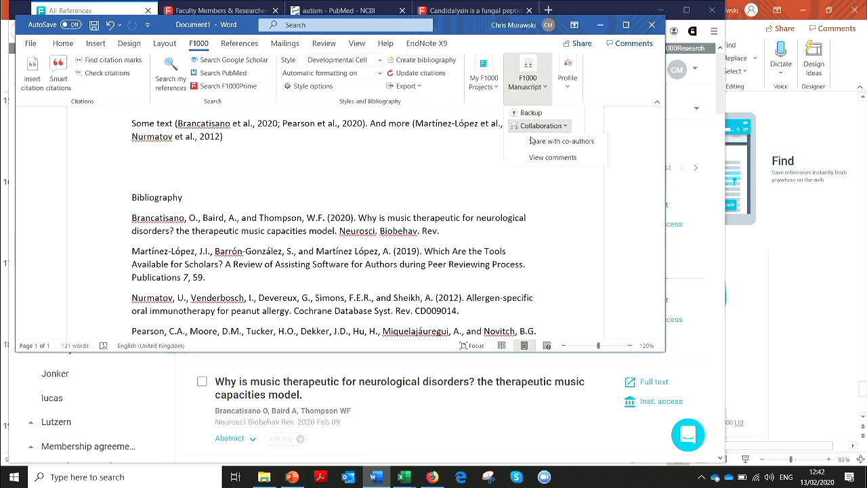
{"action": "left_click", "coordinate": [534, 144]}
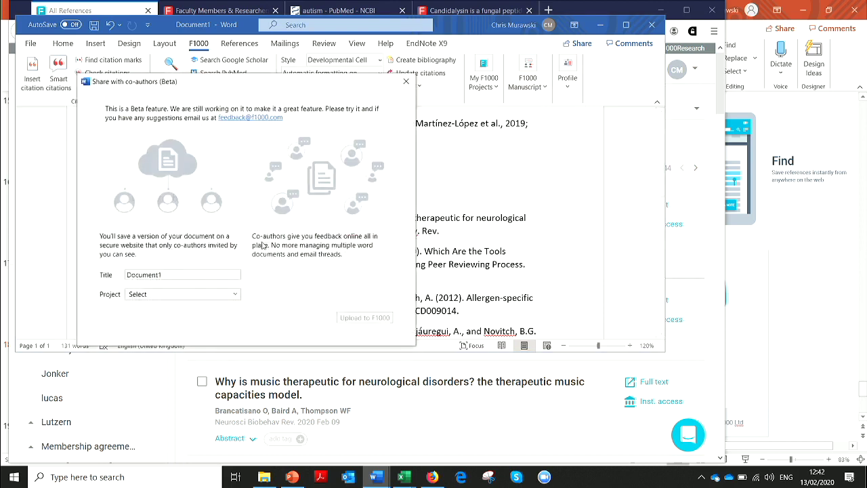
{"action": "left_click", "coordinate": [182, 294]}
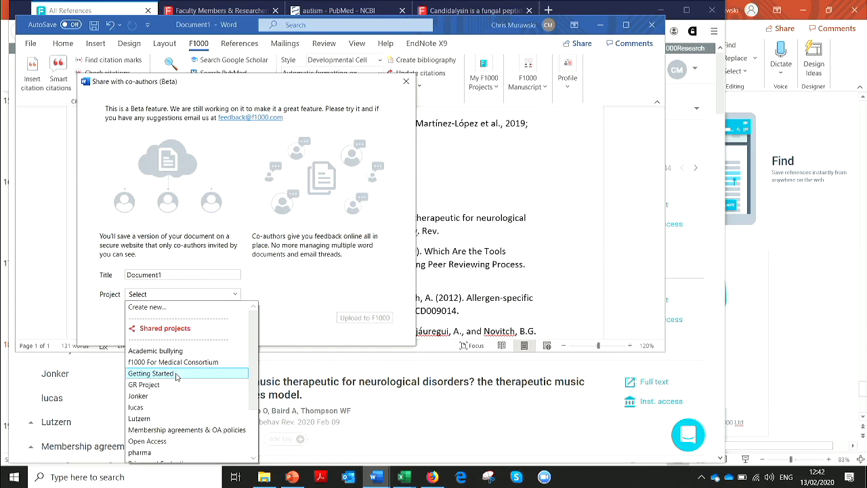
{"action": "left_click", "coordinate": [162, 443]}
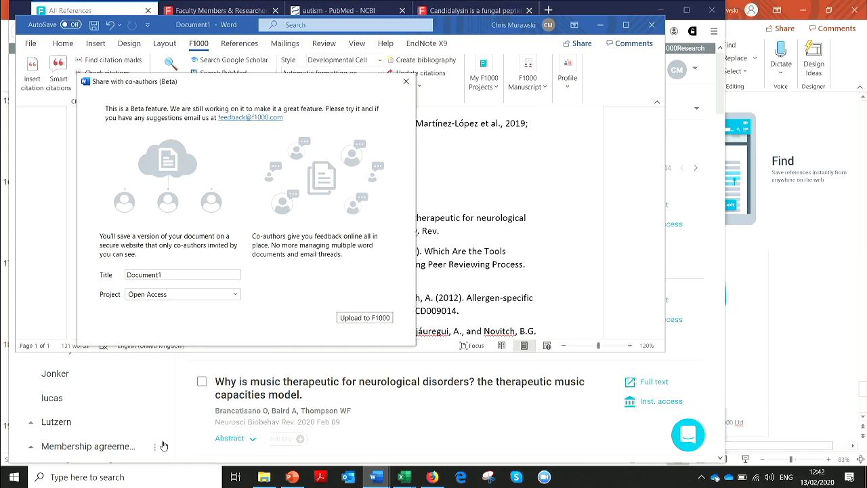
{"action": "left_click", "coordinate": [365, 317]}
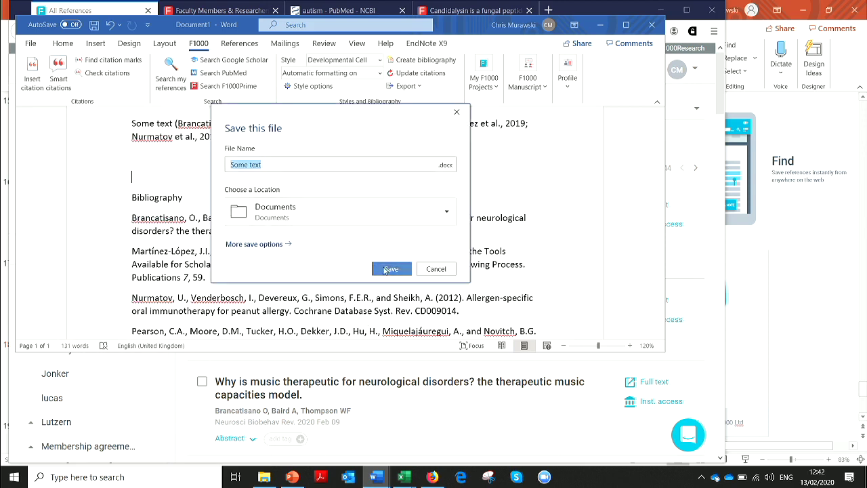
{"action": "left_click", "coordinate": [386, 270]}
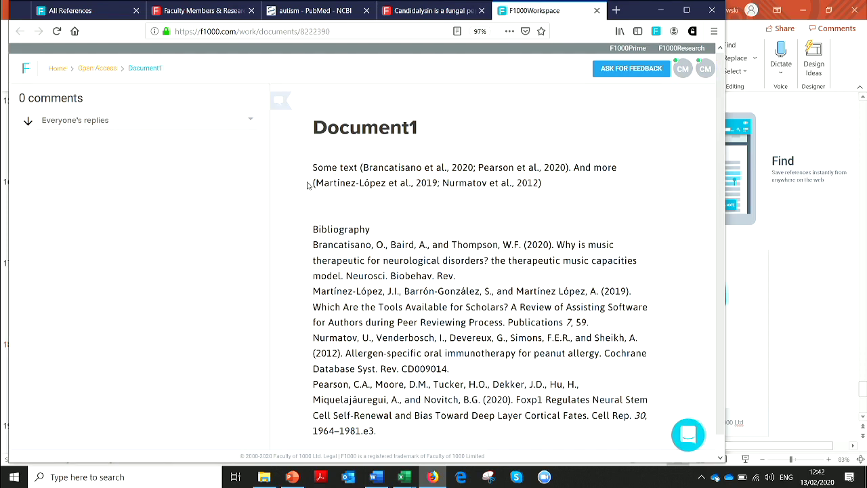
- Highlight the opening words "Some text" of the shared manuscript in red and save the comment "note" on them
{"action": "left_click_drag", "start_coordinate": [328, 229], "coordinate": [344, 276]}
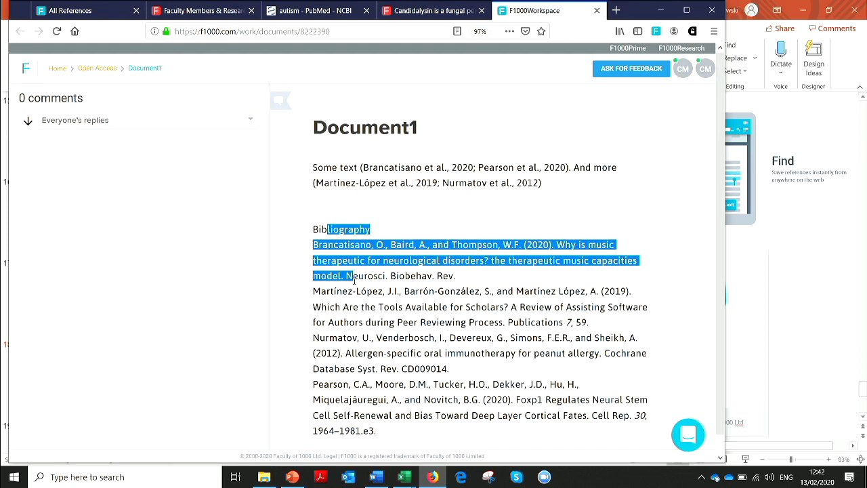
{"action": "left_click", "coordinate": [328, 167]}
{"action": "left_click_drag", "start_coordinate": [317, 168], "coordinate": [356, 168]}
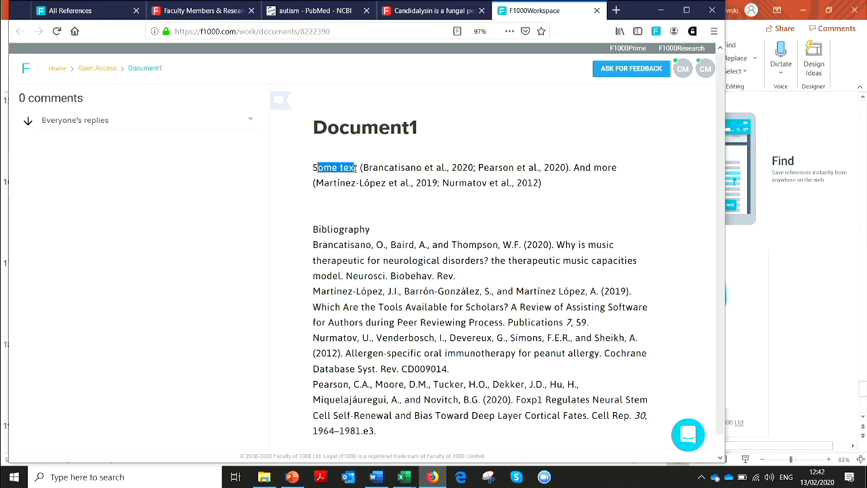
{"action": "left_click", "coordinate": [356, 193]}
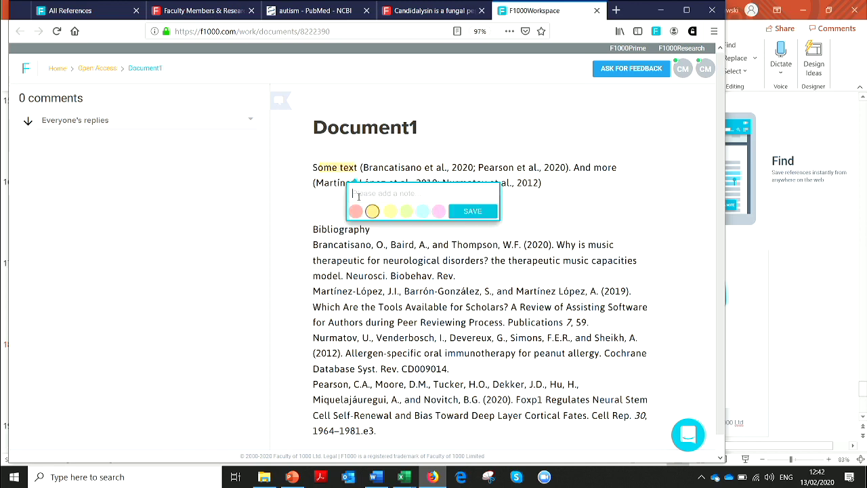
{"action": "left_click", "coordinate": [355, 212]}
{"action": "left_click", "coordinate": [361, 195]}
{"action": "type", "text": "note"}
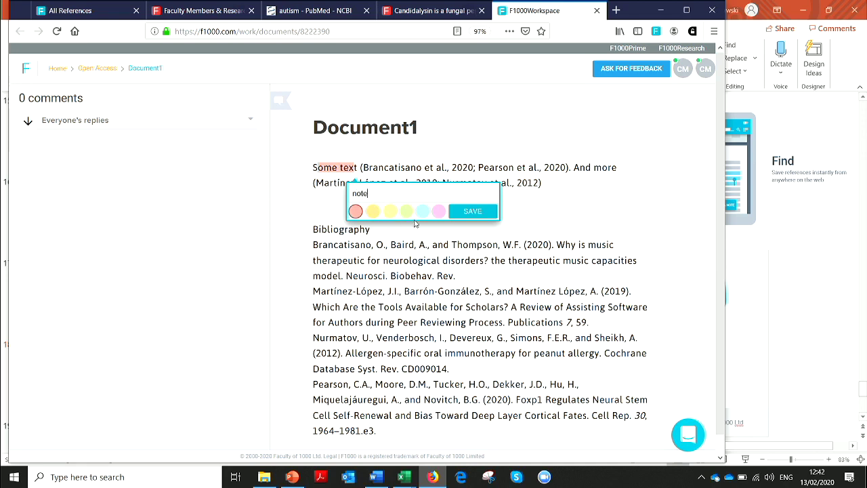
{"action": "left_click", "coordinate": [464, 214]}
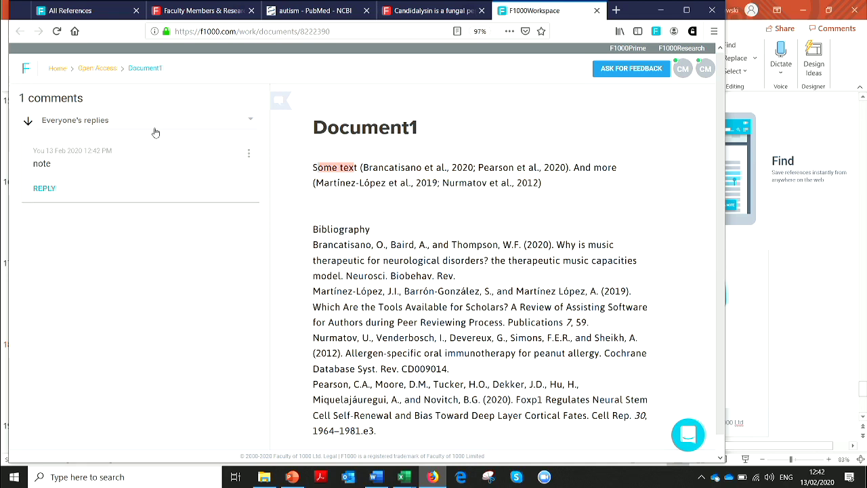
- Look through the Open Access project's suggested articles, collaborators and uploaded manuscripts
{"action": "left_click", "coordinate": [105, 75]}
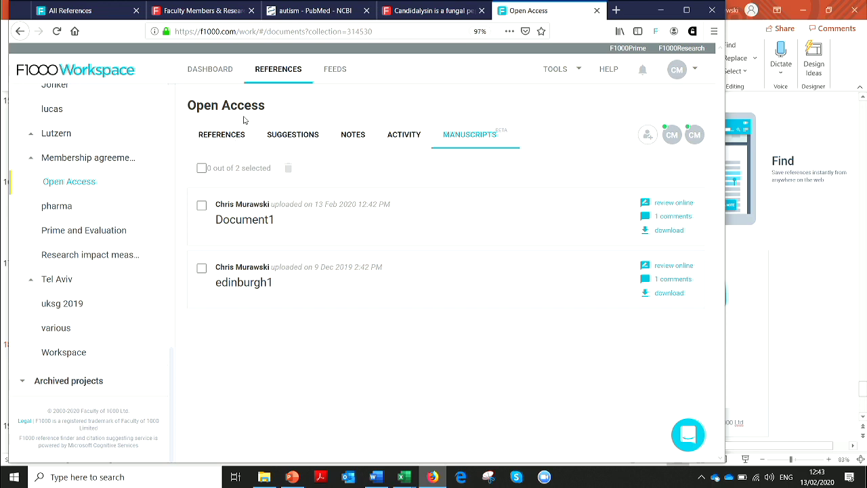
{"action": "left_click", "coordinate": [305, 145]}
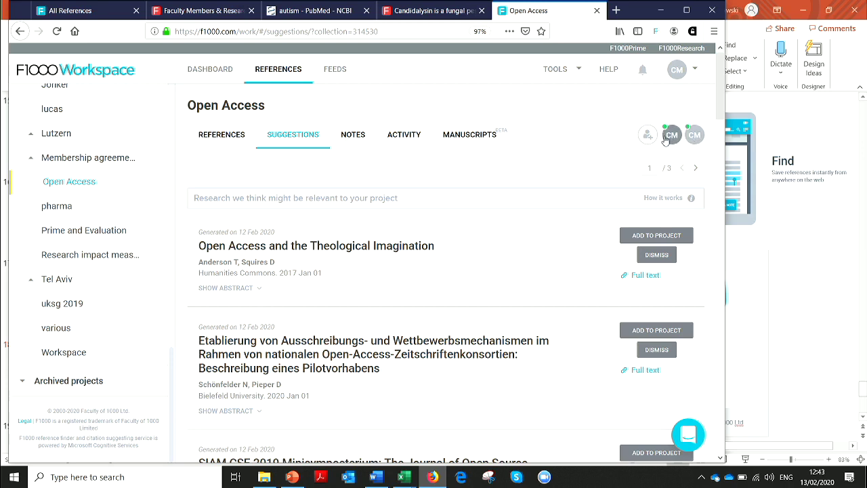
{"action": "mouse_move", "coordinate": [668, 139]}
{"action": "left_click", "coordinate": [462, 135]}
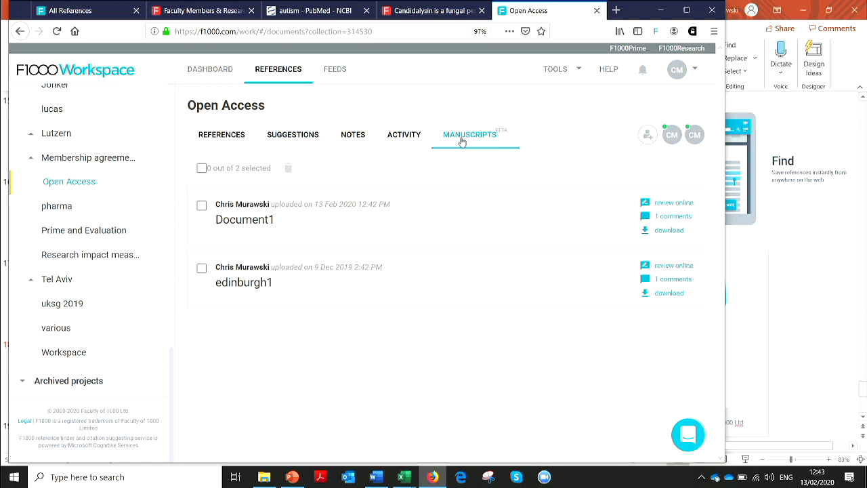
- Switch to Word, insert "and some more and something as stupid as the rest" after "Some text", and save the document
{"action": "left_click", "coordinate": [377, 477]}
{"action": "left_click", "coordinate": [174, 189]}
{"action": "type", "text": "and some mo"}
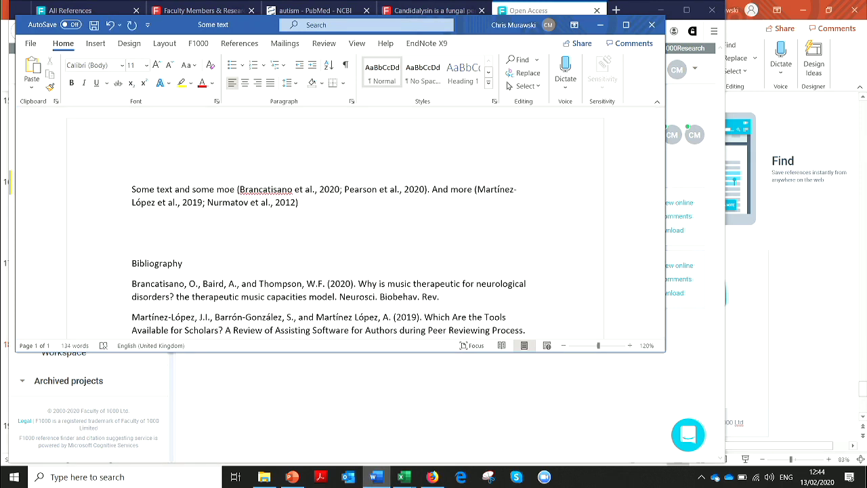
{"action": "type", "text": "re and som"}
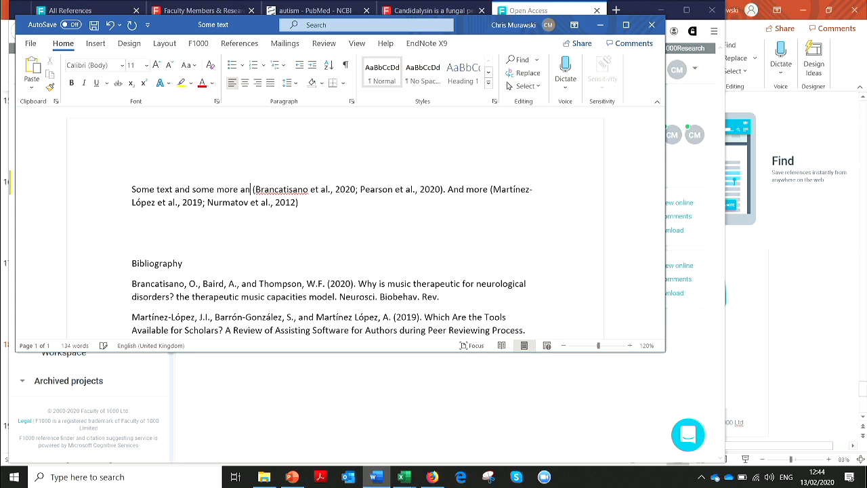
{"action": "type", "text": "e"}
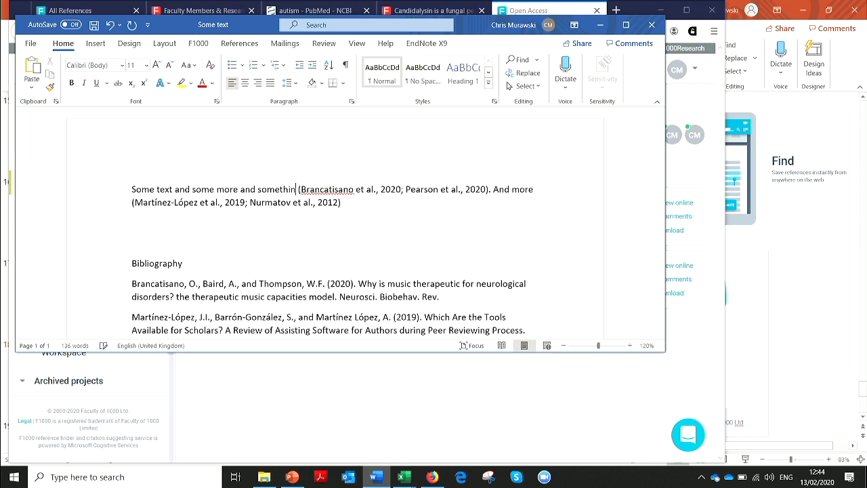
{"action": "type", "text": "thing as stupid as the"}
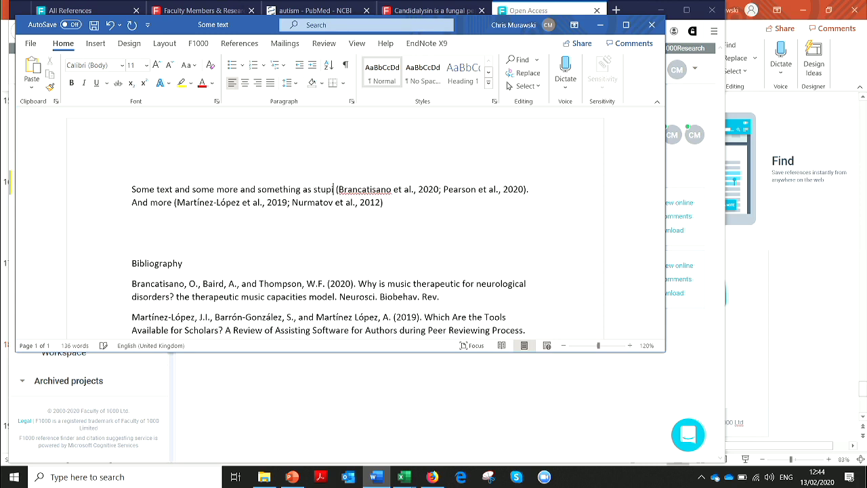
{"action": "type", "text": " rest"}
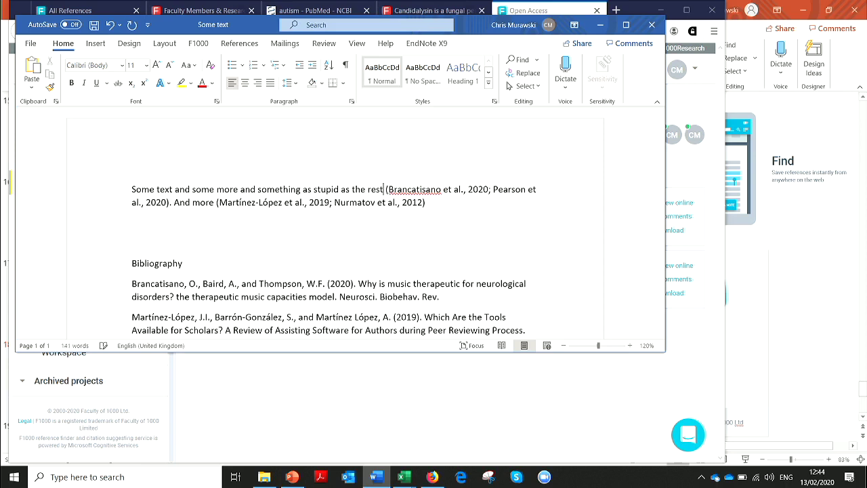
{"action": "left_click", "coordinate": [94, 25]}
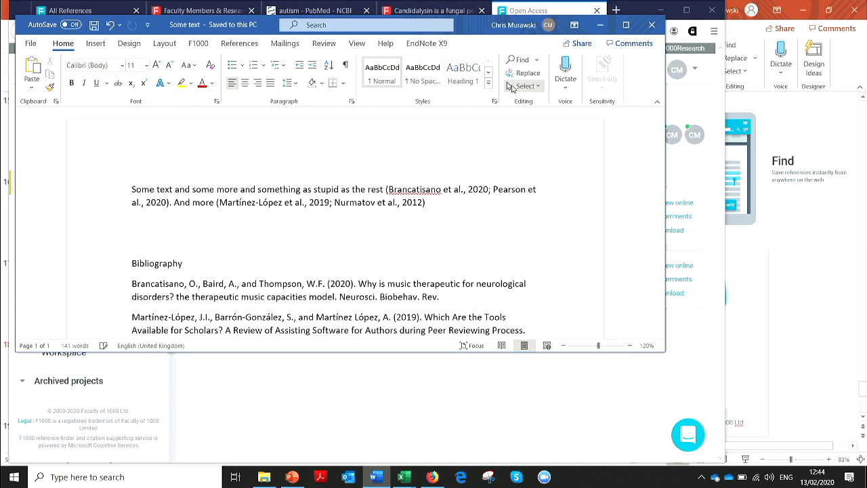
- Share the edited manuscript with co-authors in the Open Access project, and expand its version history among the project's manuscripts
{"action": "left_click", "coordinate": [198, 44]}
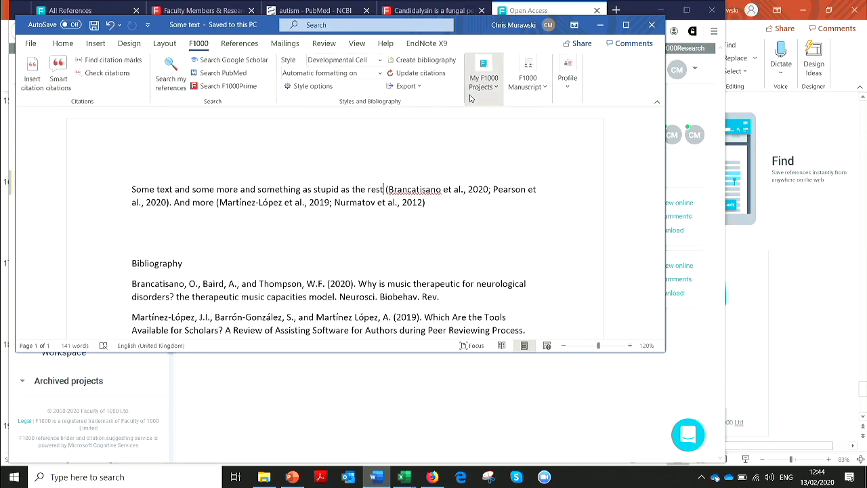
{"action": "left_click", "coordinate": [525, 84]}
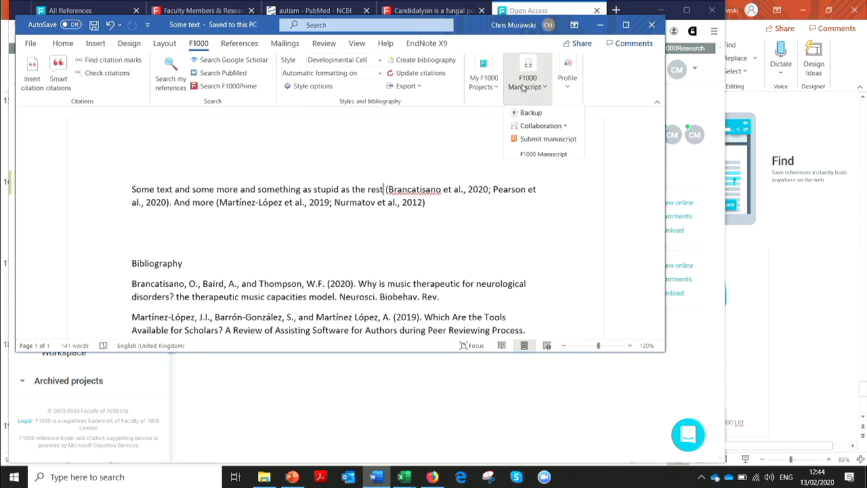
{"action": "left_click", "coordinate": [530, 128]}
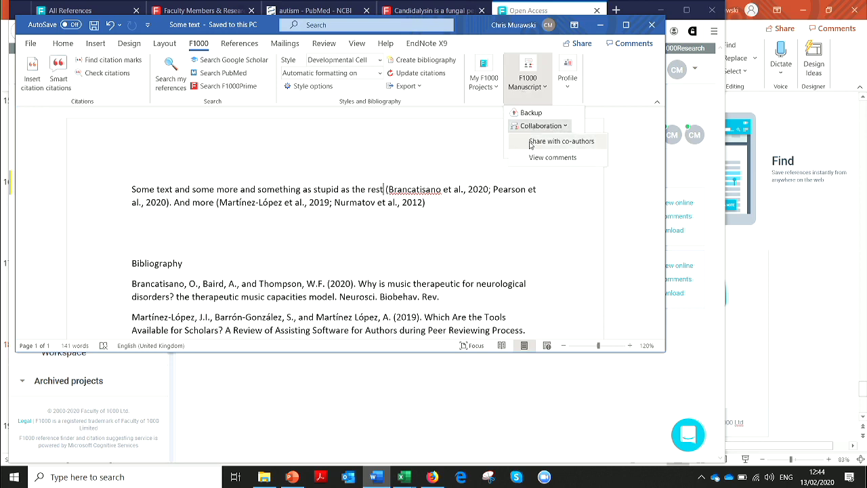
{"action": "left_click", "coordinate": [530, 142]}
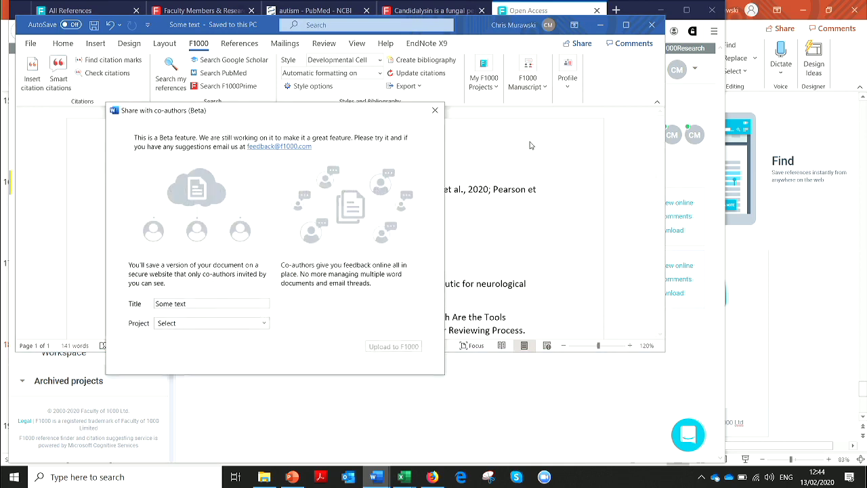
{"action": "left_click", "coordinate": [236, 324]}
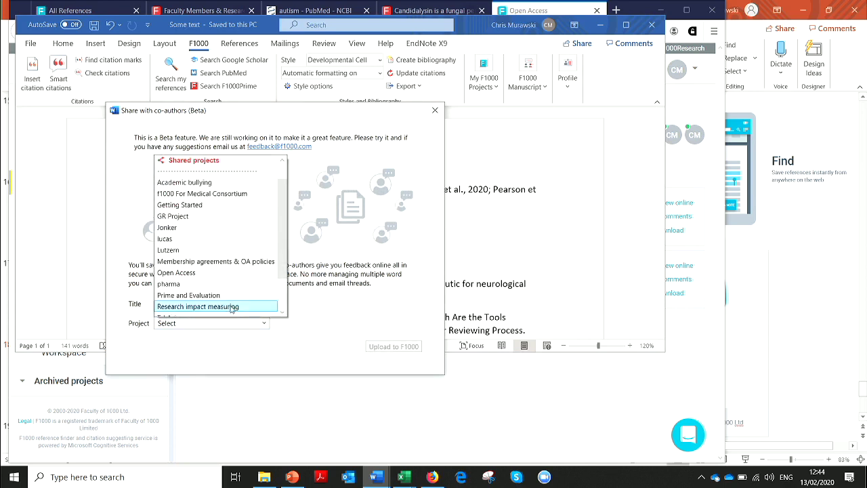
{"action": "left_click", "coordinate": [218, 273]}
{"action": "left_click", "coordinate": [376, 346]}
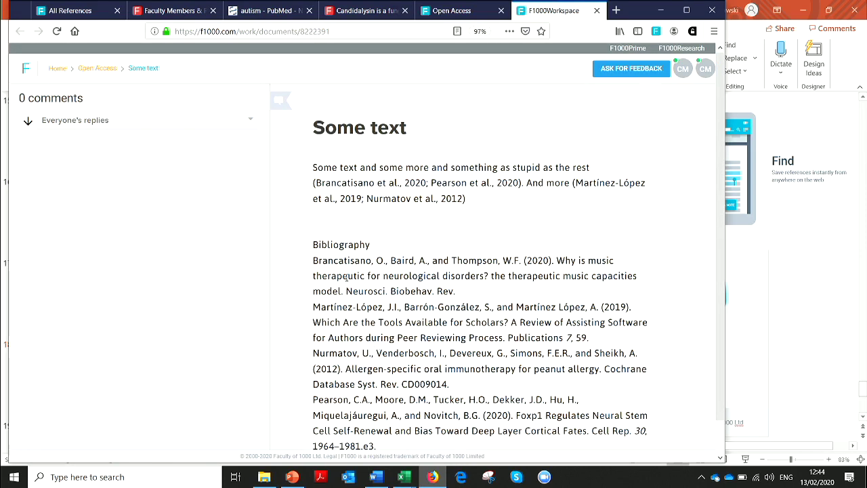
{"action": "left_click", "coordinate": [99, 71]}
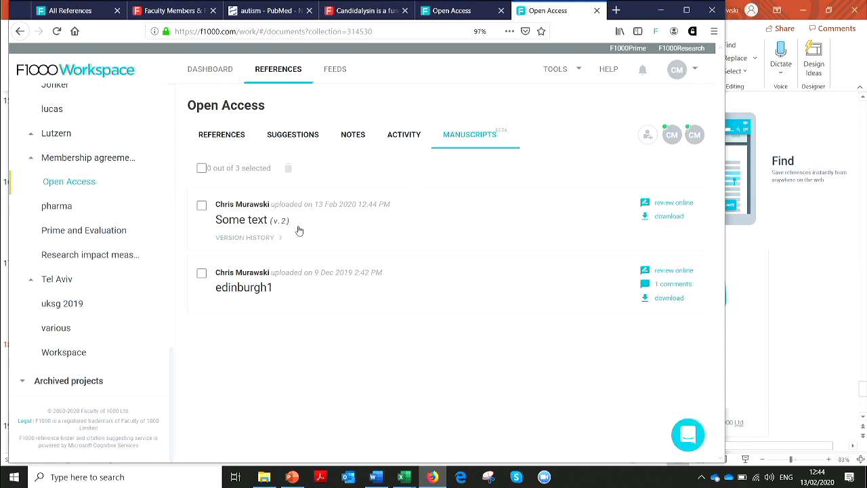
{"action": "left_click", "coordinate": [254, 239]}
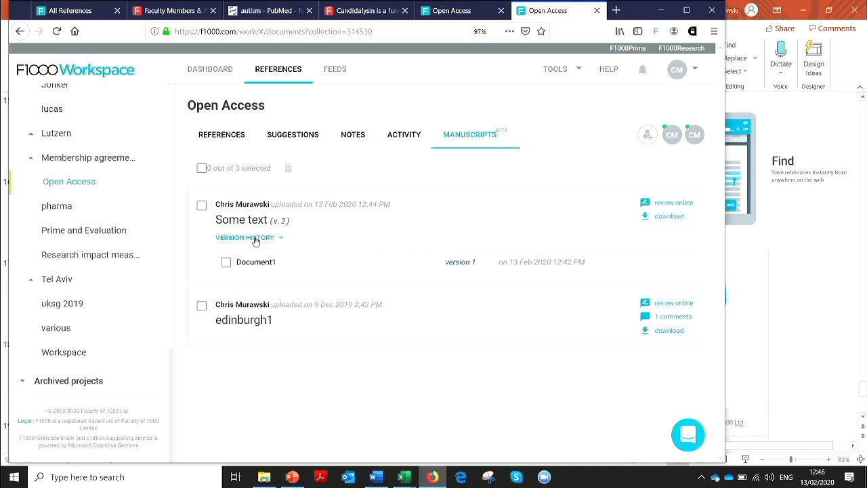
- Switch to F1000Prime and open the email alert settings from the stored SmartSearch "Programming bugs: microbiota and the developmental origins"
{"action": "left_click", "coordinate": [349, 11]}
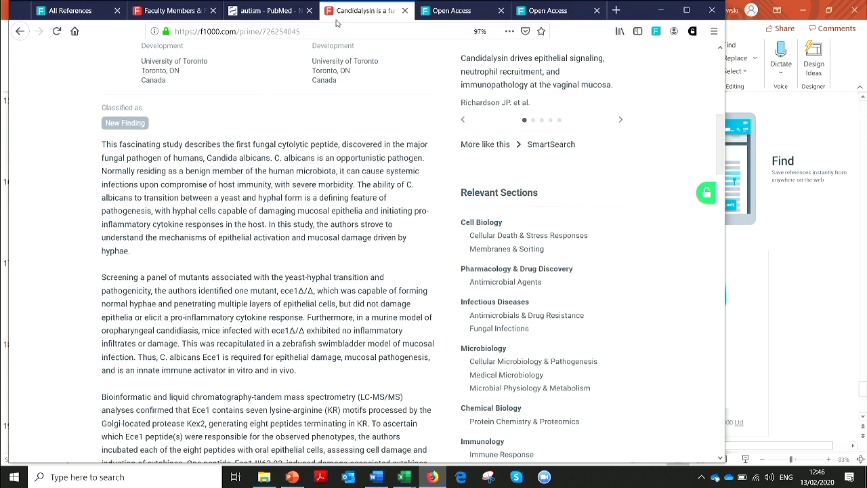
{"action": "scroll", "coordinate": [214, 361], "scroll_direction": "up", "scroll_amount": 6}
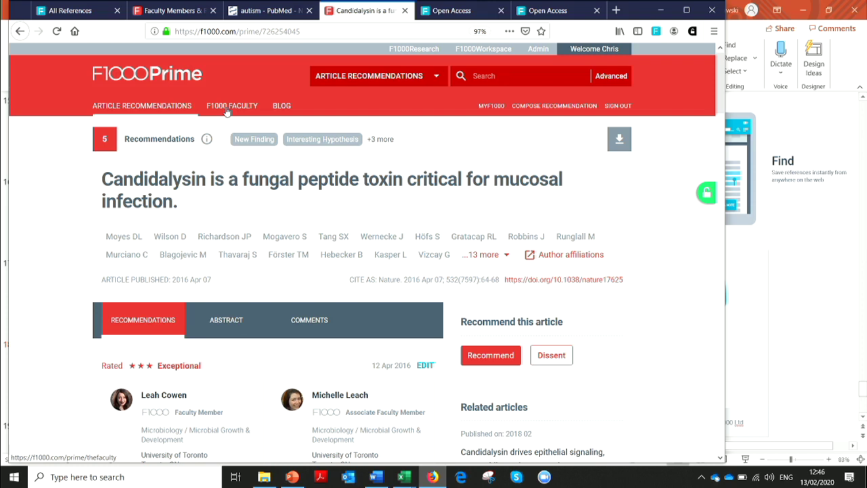
{"action": "left_click", "coordinate": [495, 111]}
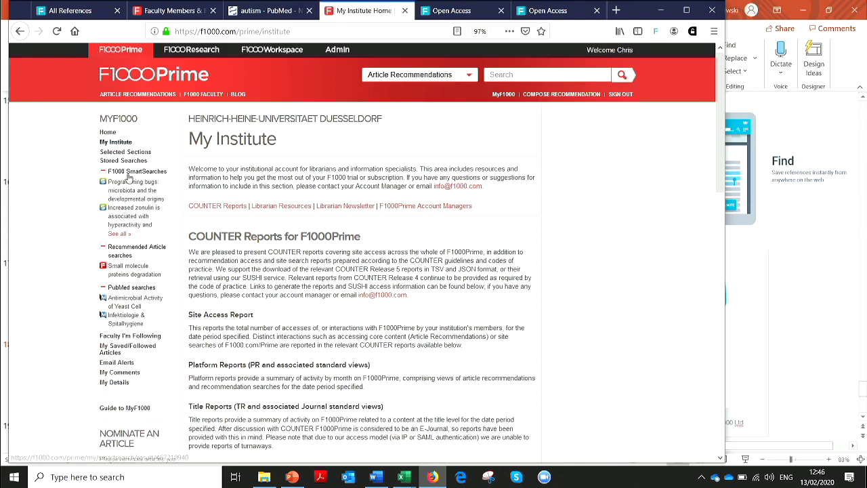
{"action": "left_click", "coordinate": [118, 187]}
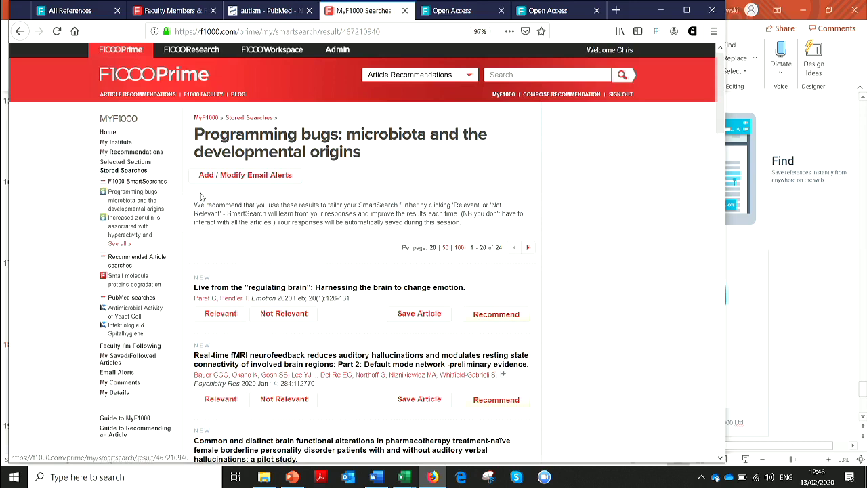
{"action": "left_click", "coordinate": [222, 178]}
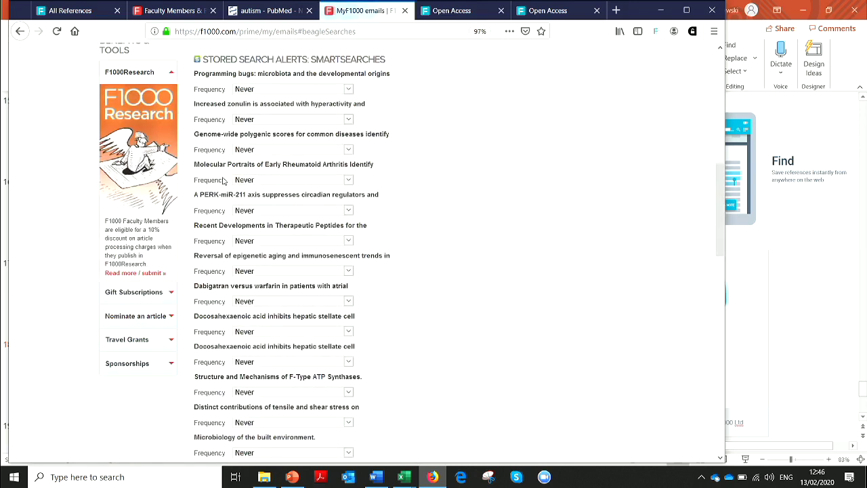
- Inspect the alert frequency choices for the first two SmartSearches and review the other Email Alerts sections without changing anything
{"action": "left_click", "coordinate": [348, 91]}
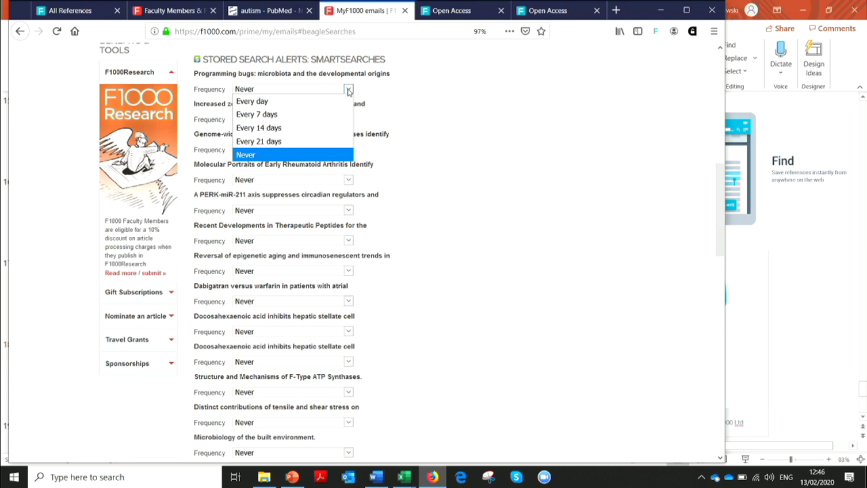
{"action": "left_click", "coordinate": [428, 96]}
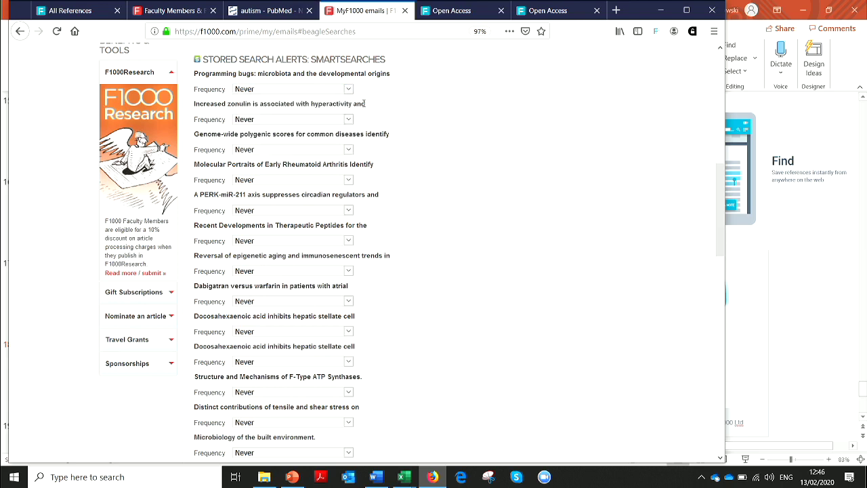
{"action": "left_click", "coordinate": [349, 119]}
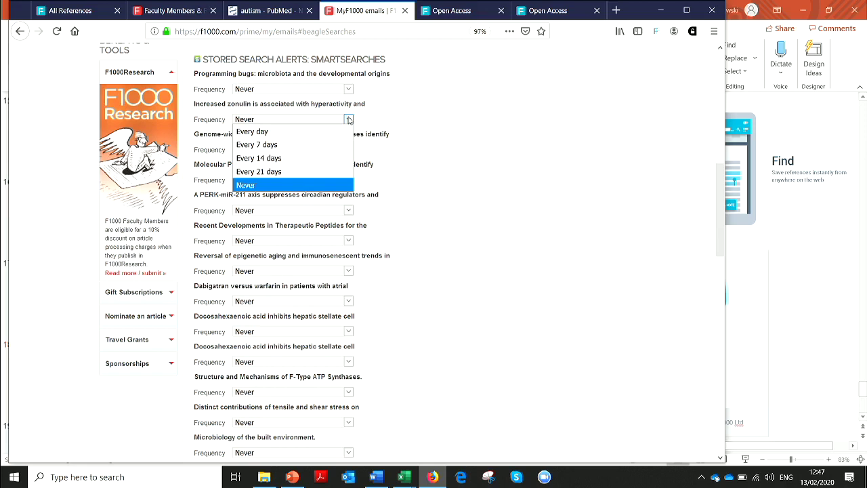
{"action": "left_click", "coordinate": [479, 176]}
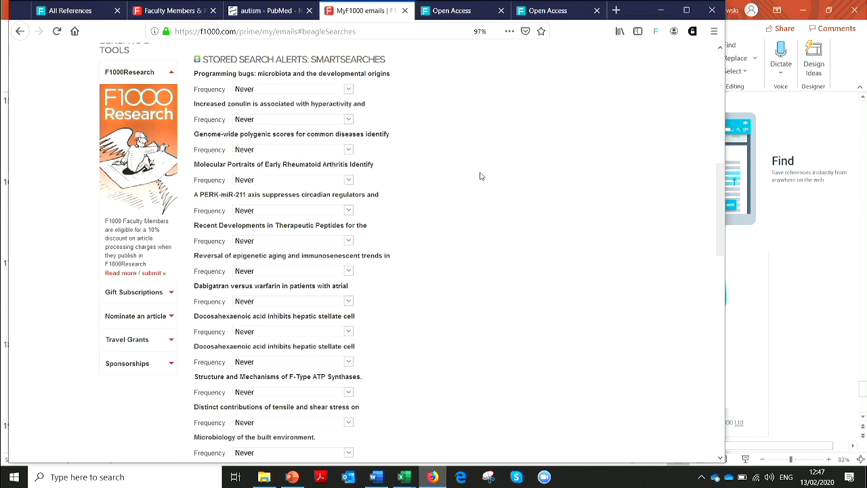
{"action": "scroll", "coordinate": [483, 140], "scroll_direction": "up", "scroll_amount": 5}
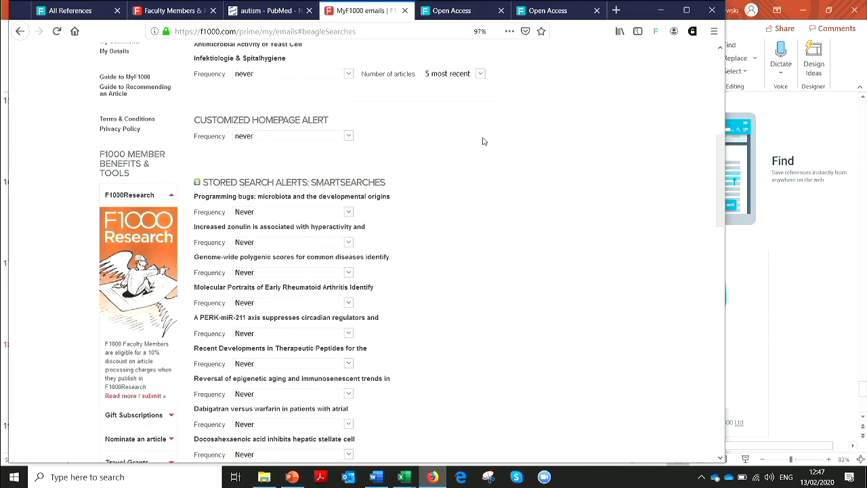
{"action": "scroll", "coordinate": [478, 210], "scroll_direction": "up", "scroll_amount": 3}
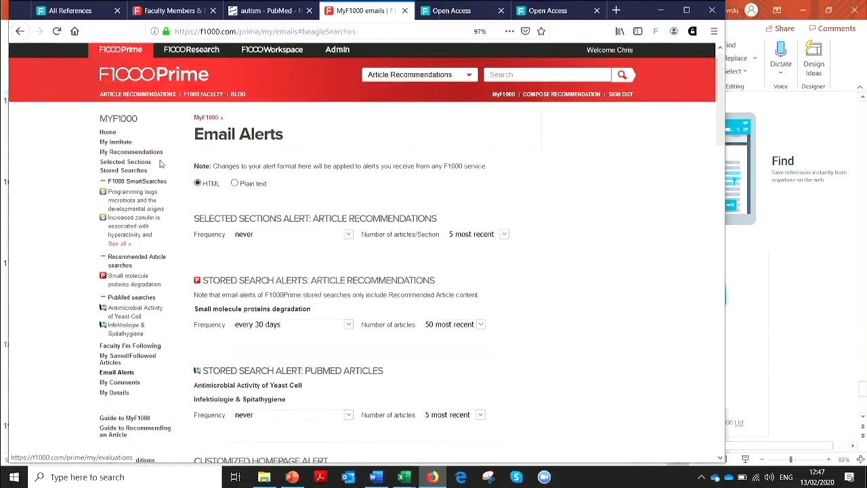
- Look through the article results of the stored SmartSearch "Programming bugs: microbiota and the developmental origins"
{"action": "left_click", "coordinate": [123, 195]}
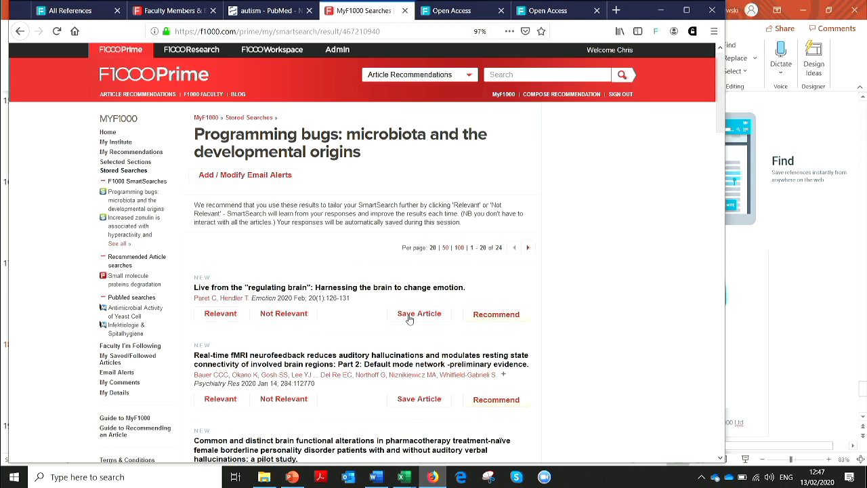
{"action": "scroll", "coordinate": [409, 318], "scroll_direction": "down", "scroll_amount": 1}
{"action": "scroll", "coordinate": [409, 319], "scroll_direction": "down", "scroll_amount": 6}
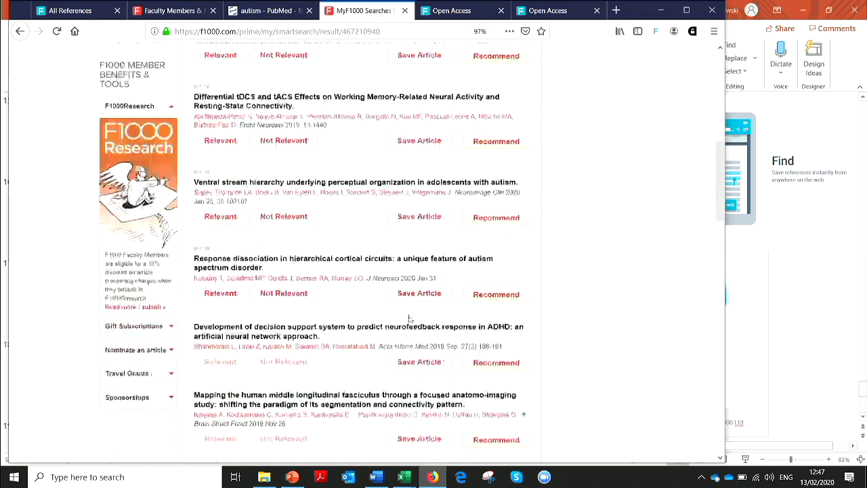
{"action": "scroll", "coordinate": [409, 318], "scroll_direction": "up", "scroll_amount": 5}
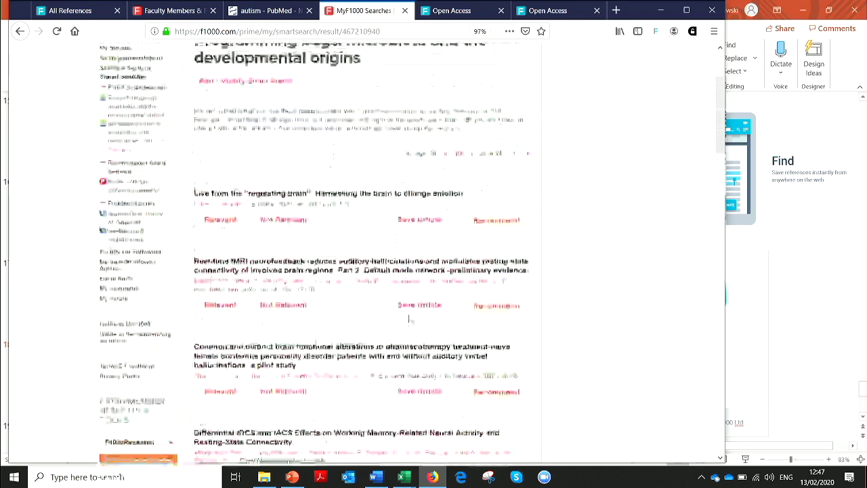
{"action": "scroll", "coordinate": [410, 318], "scroll_direction": "up", "scroll_amount": 2}
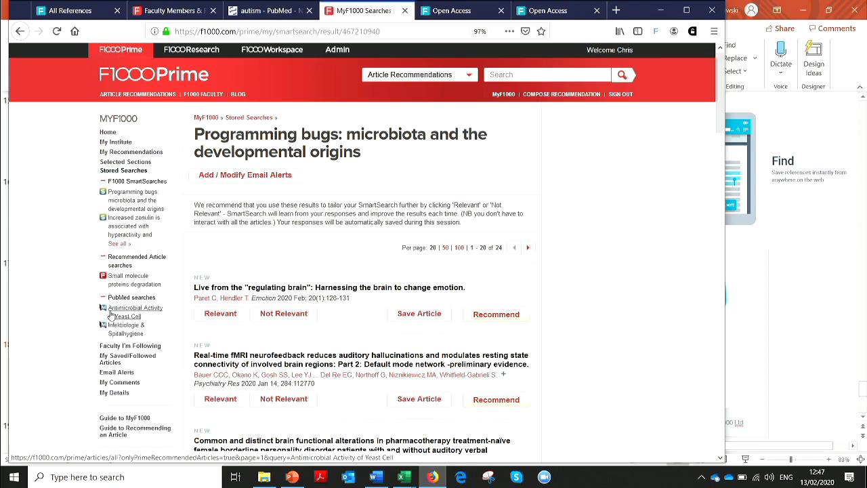
- Run the stored PubMed search "Antimicrobial Activity of Yeast Cell" and add all references found on the page to the Autism project
{"action": "left_click", "coordinate": [121, 316]}
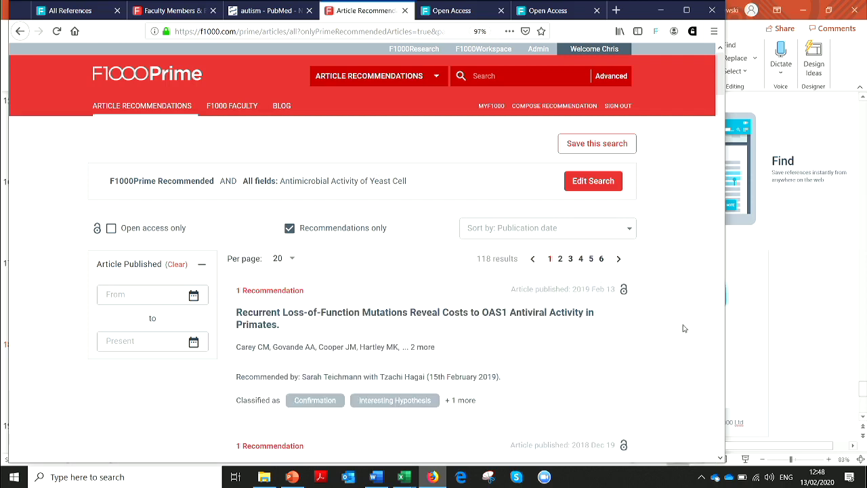
{"action": "scroll", "coordinate": [681, 327], "scroll_direction": "down", "scroll_amount": 1}
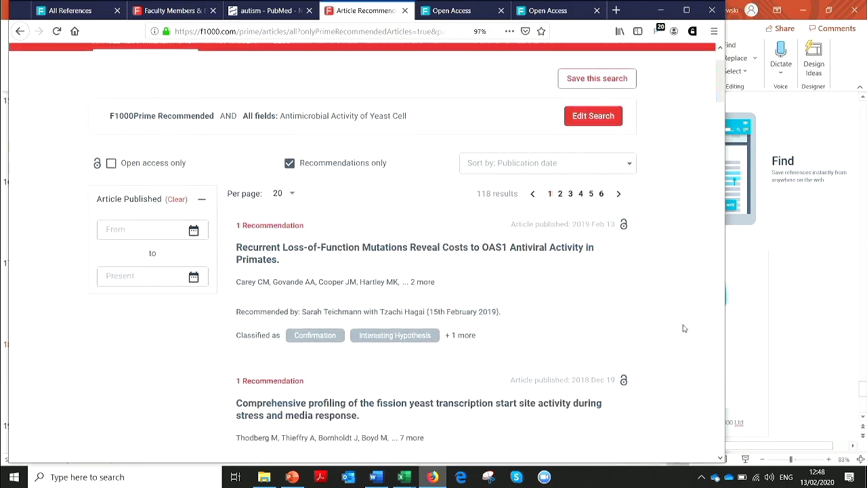
{"action": "scroll", "coordinate": [683, 328], "scroll_direction": "up", "scroll_amount": 1}
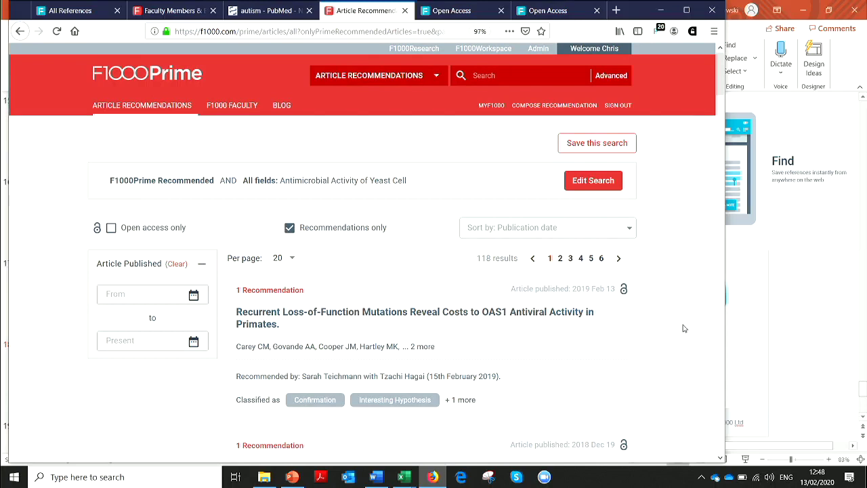
{"action": "left_click", "coordinate": [659, 34]}
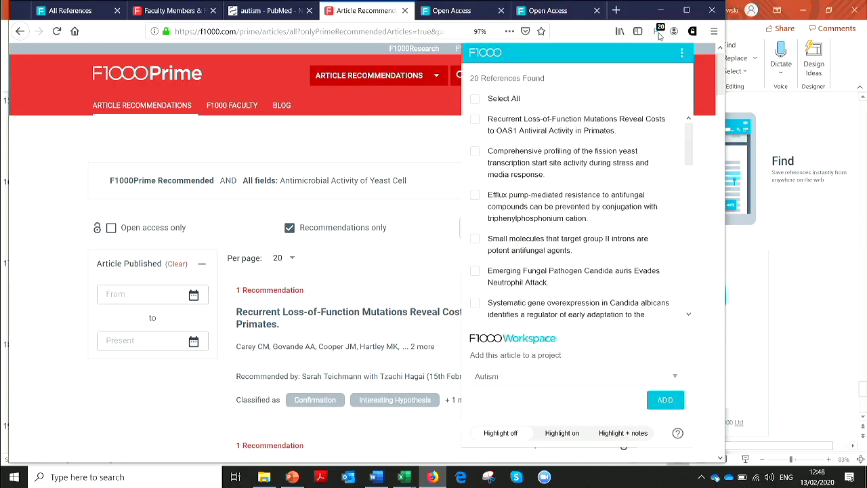
{"action": "left_click", "coordinate": [475, 100]}
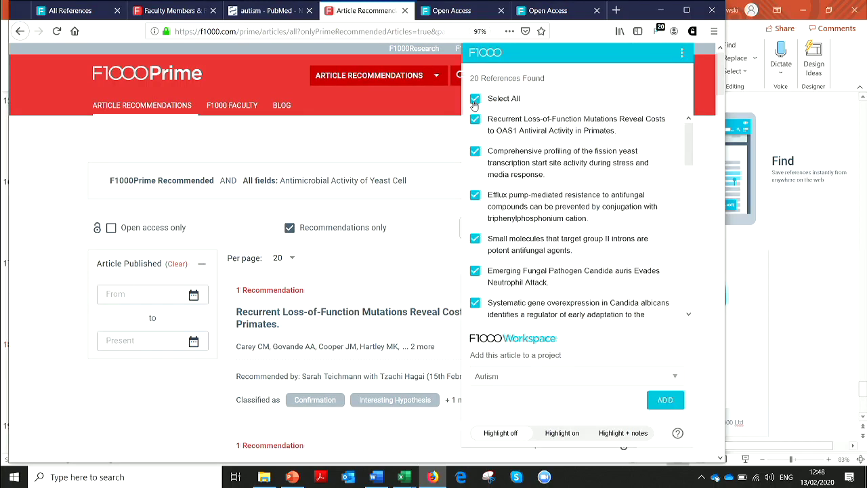
{"action": "left_click", "coordinate": [663, 400]}
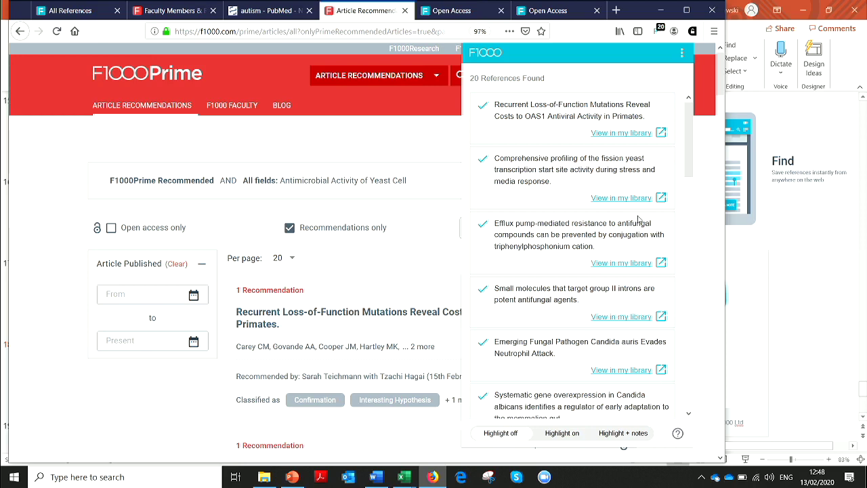
- Switch to F1000Workspace, open the Autism project and look through its newly added references
{"action": "left_click", "coordinate": [565, 12]}
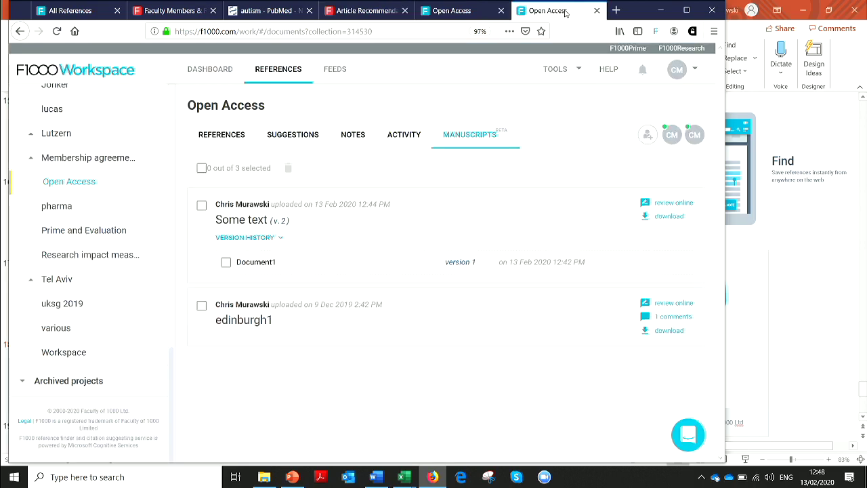
{"action": "scroll", "coordinate": [132, 164], "scroll_direction": "up", "scroll_amount": 12}
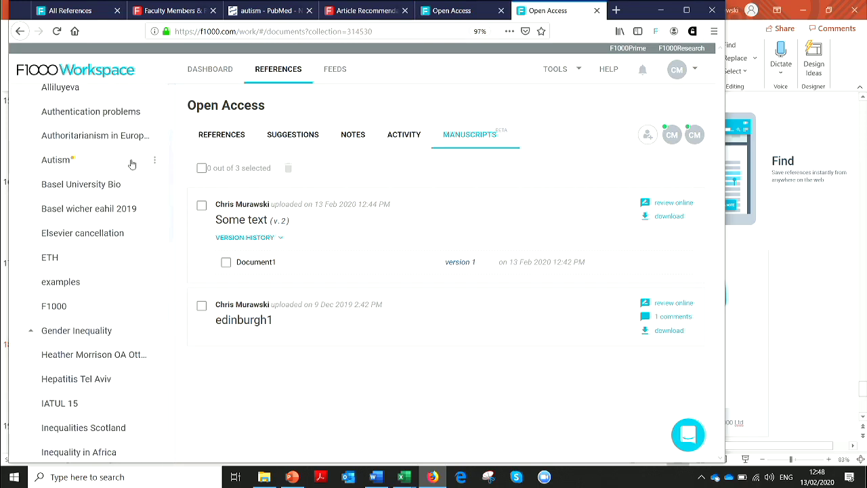
{"action": "left_click", "coordinate": [67, 160]}
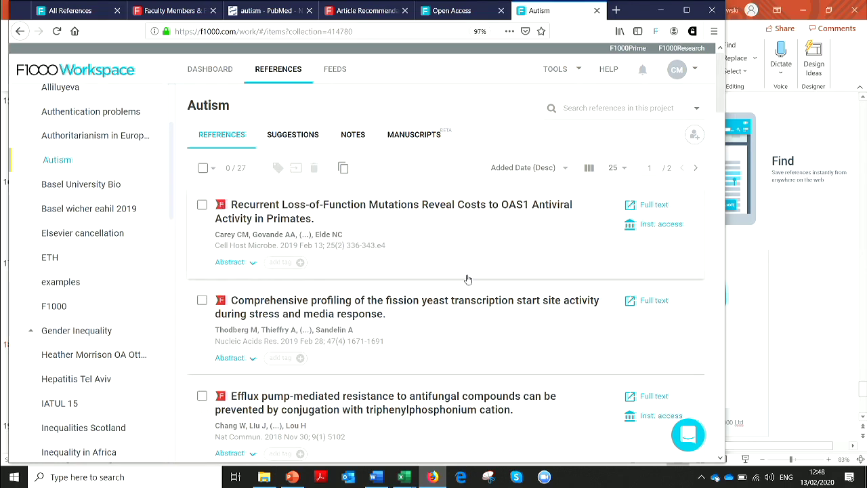
{"action": "scroll", "coordinate": [467, 279], "scroll_direction": "down", "scroll_amount": 3}
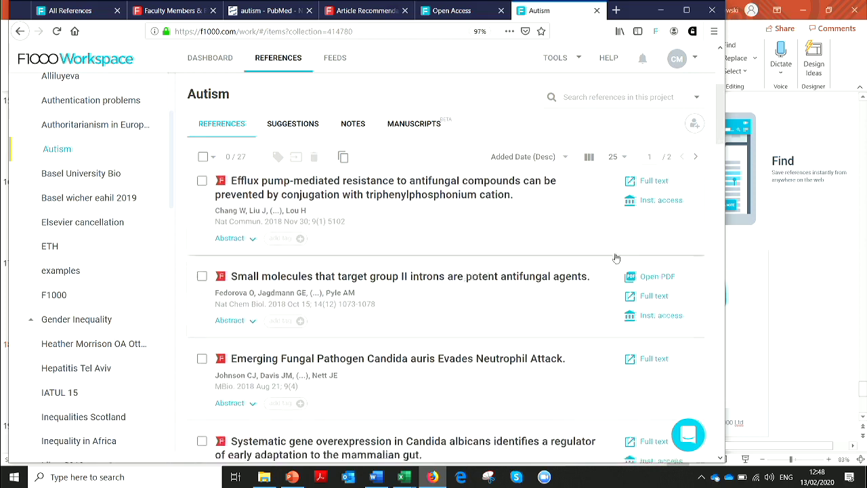
- Open the PDF of "Small molecules that target group II introns" and save a red highlight on the passage starting "RNA molecules present novel targets"
{"action": "left_click", "coordinate": [649, 277]}
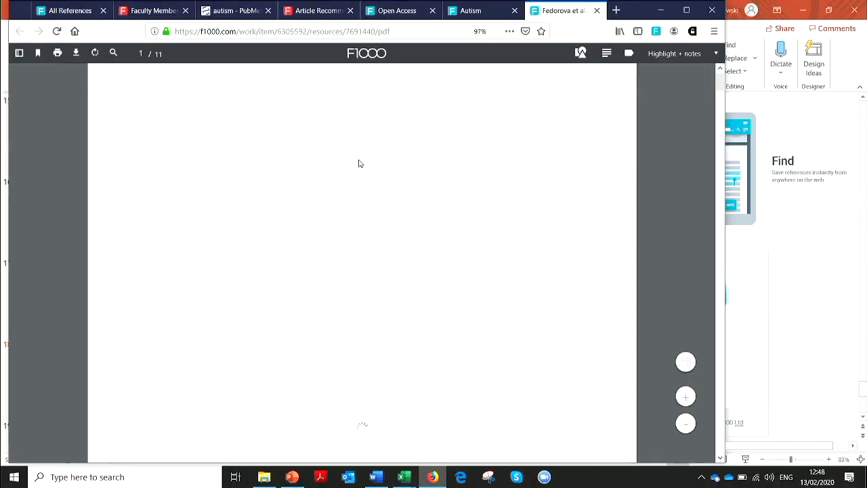
{"action": "left_click_drag", "start_coordinate": [147, 290], "coordinate": [253, 365]}
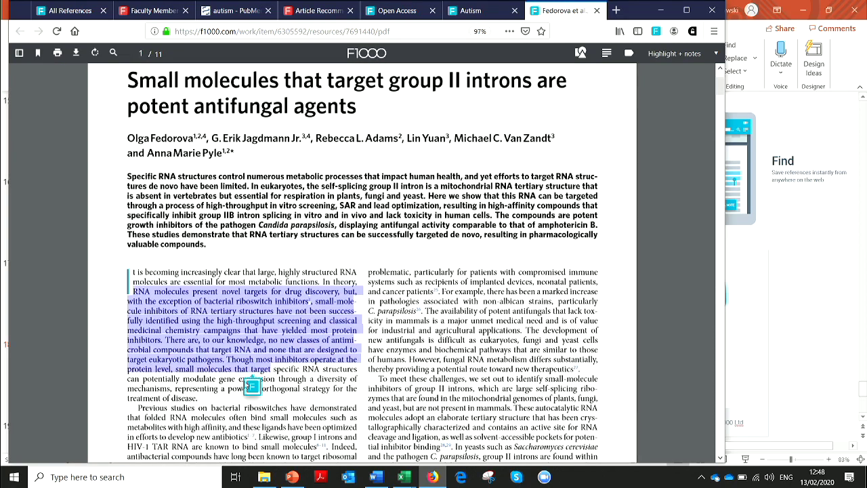
{"action": "left_click", "coordinate": [252, 387]}
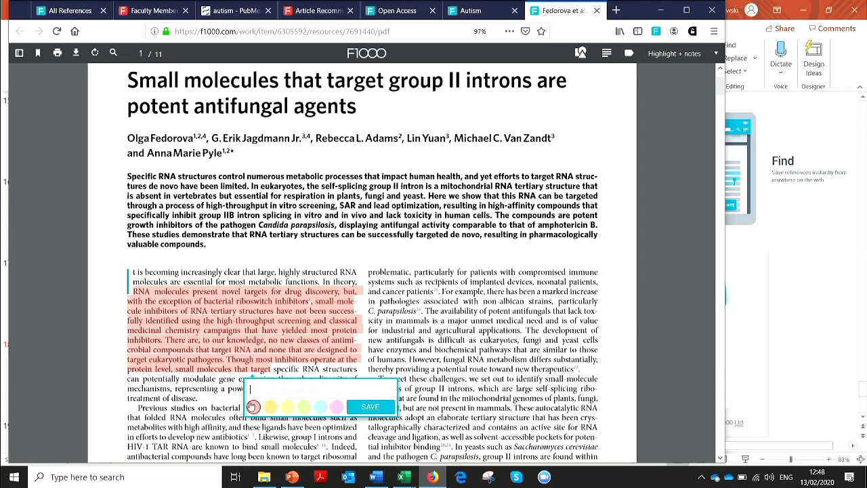
{"action": "left_click", "coordinate": [366, 407]}
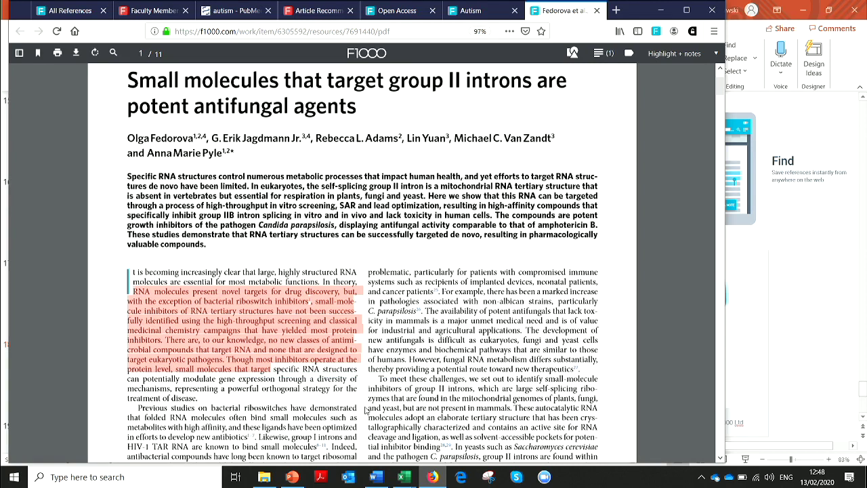
- Return to the Autism project and view its notes
{"action": "left_click", "coordinate": [472, 11]}
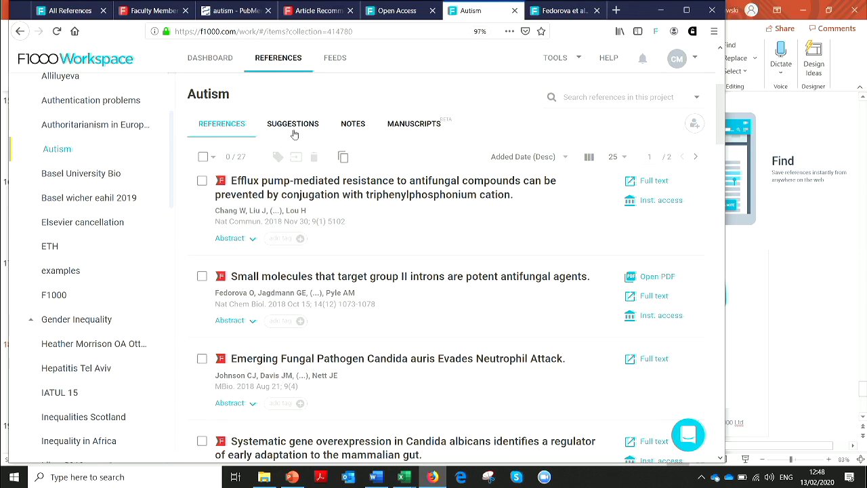
{"action": "left_click", "coordinate": [421, 32]}
{"action": "left_click", "coordinate": [421, 32]}
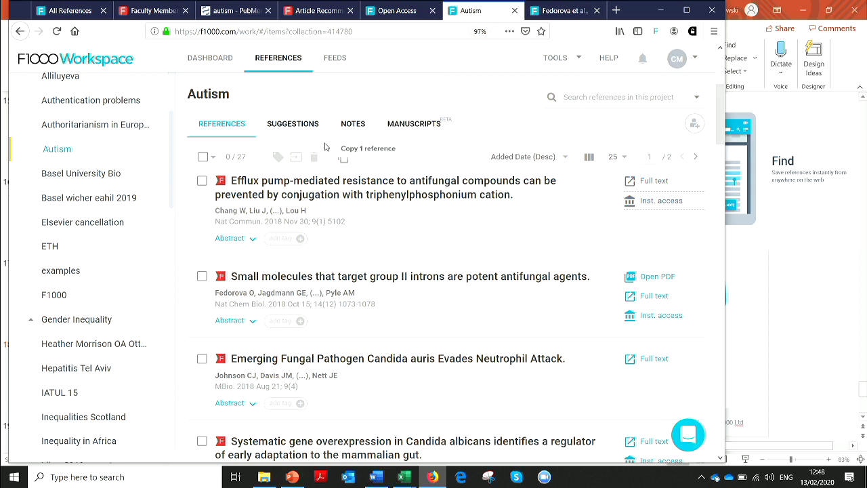
{"action": "left_click", "coordinate": [353, 124]}
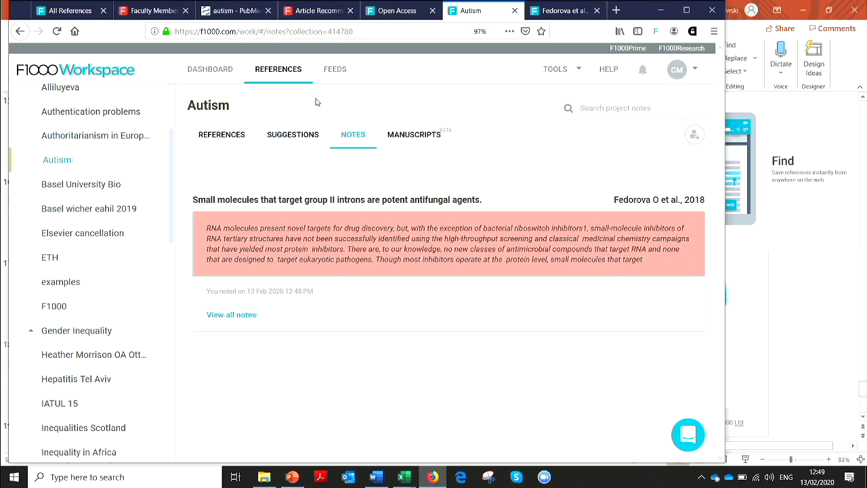
- Return to the PubMed autism results, view the F1000 extension's additional options, and close the extension overlay
{"action": "left_click", "coordinate": [242, 11]}
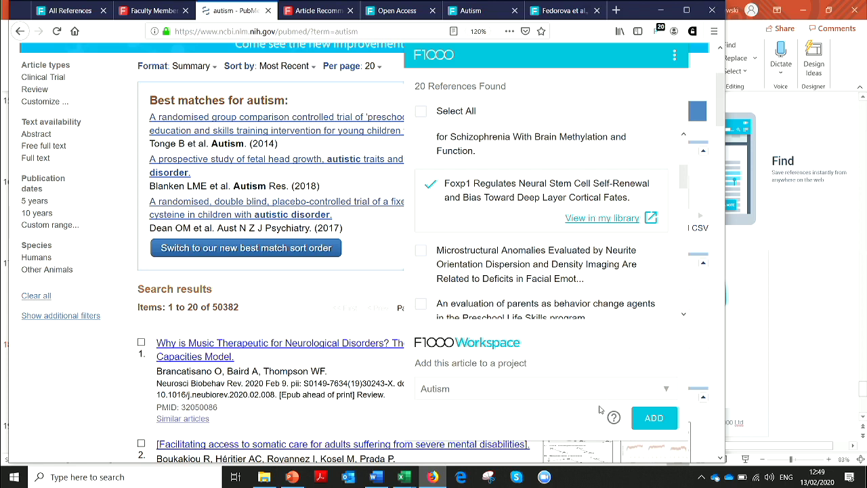
{"action": "left_click", "coordinate": [674, 56]}
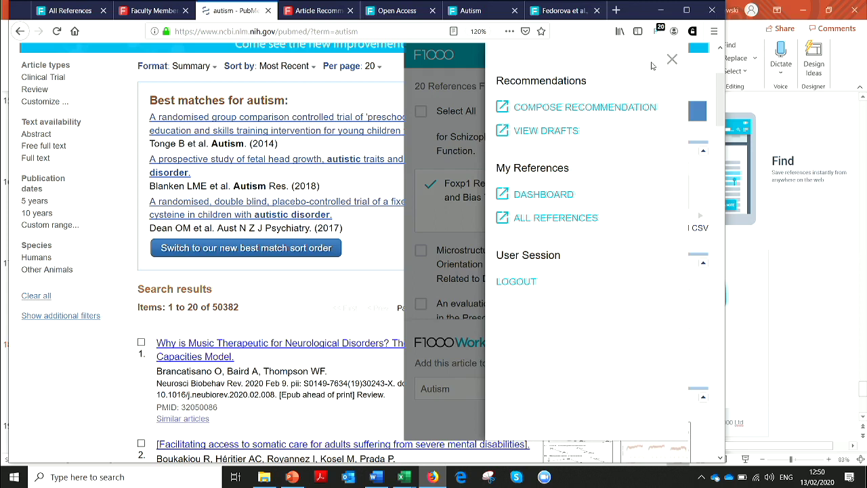
{"action": "left_click", "coordinate": [51, 400]}
{"action": "scroll", "coordinate": [87, 357], "scroll_direction": "down", "scroll_amount": 1}
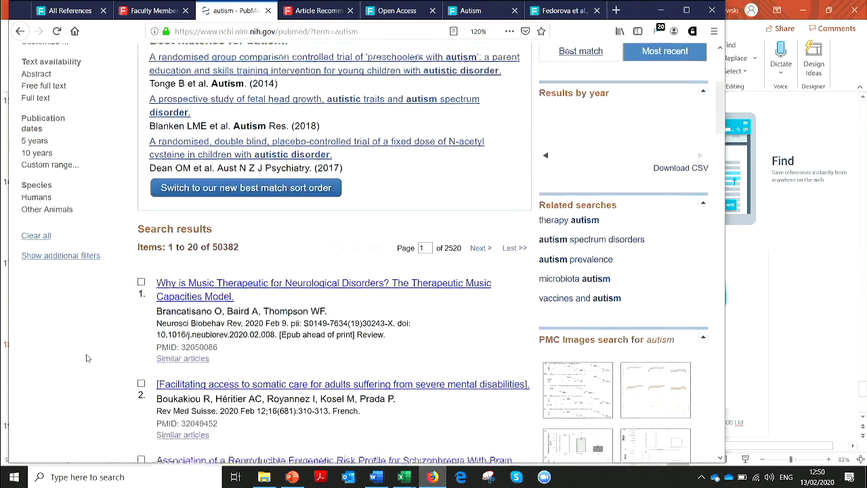
{"action": "scroll", "coordinate": [87, 358], "scroll_direction": "down", "scroll_amount": 1}
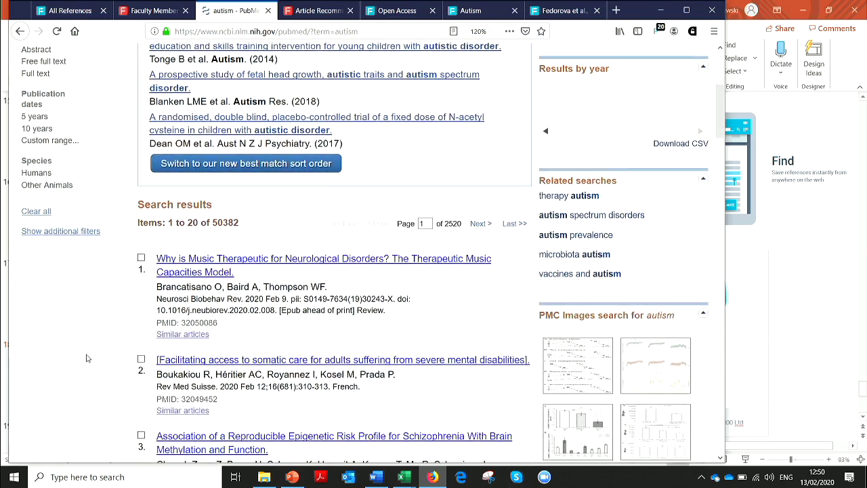
{"action": "scroll", "coordinate": [87, 358], "scroll_direction": "up", "scroll_amount": 4}
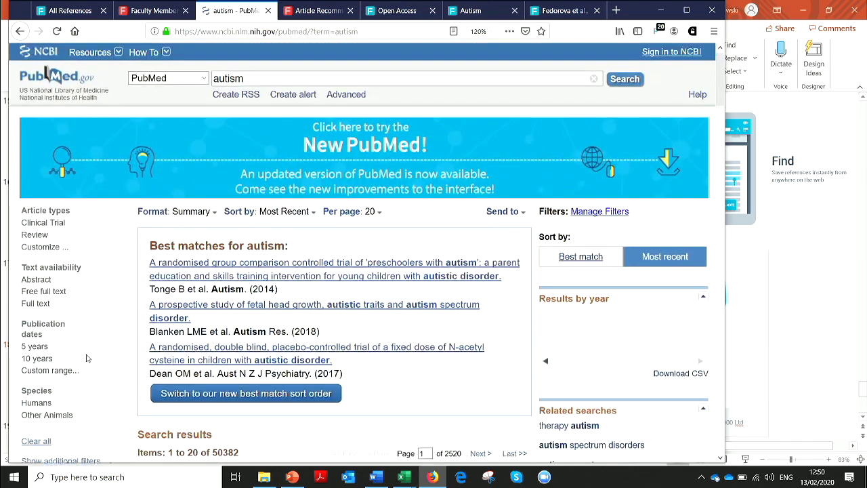
{"action": "scroll", "coordinate": [87, 358], "scroll_direction": "down", "scroll_amount": 1}
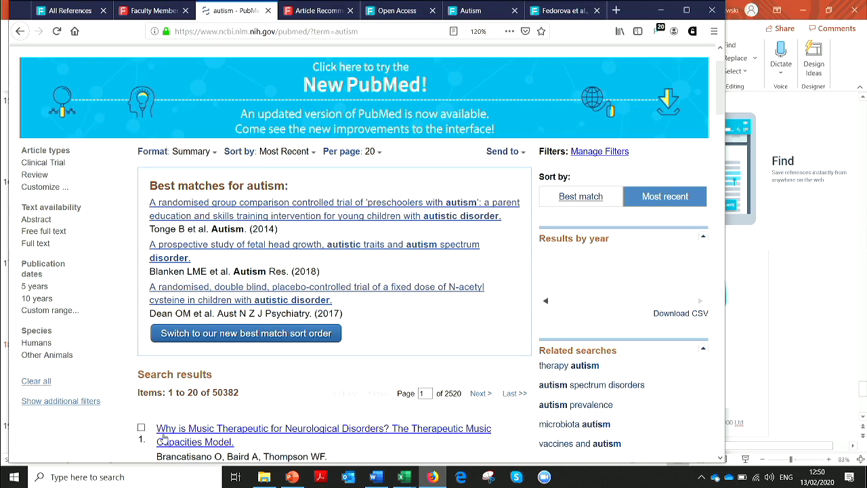
- Launch the F1000 Desktop application from the list of installed programs
{"action": "left_click", "coordinate": [20, 482]}
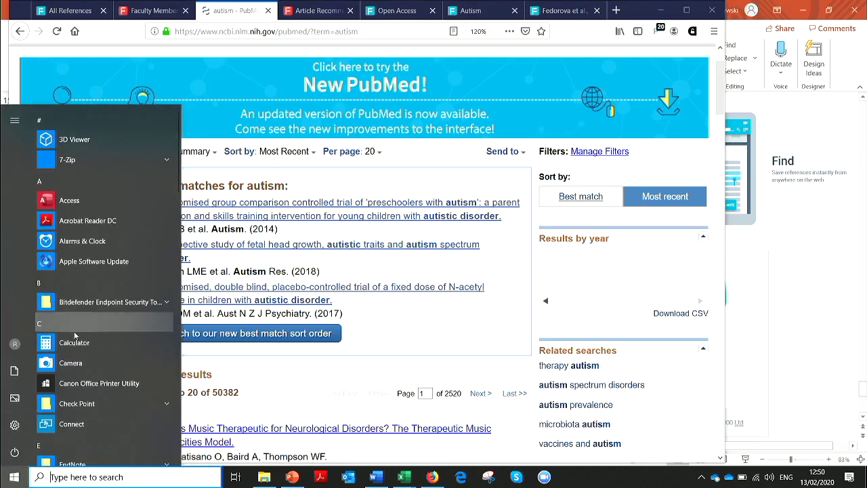
{"action": "scroll", "coordinate": [75, 334], "scroll_direction": "down", "scroll_amount": 3}
{"action": "scroll", "coordinate": [74, 333], "scroll_direction": "down", "scroll_amount": 1}
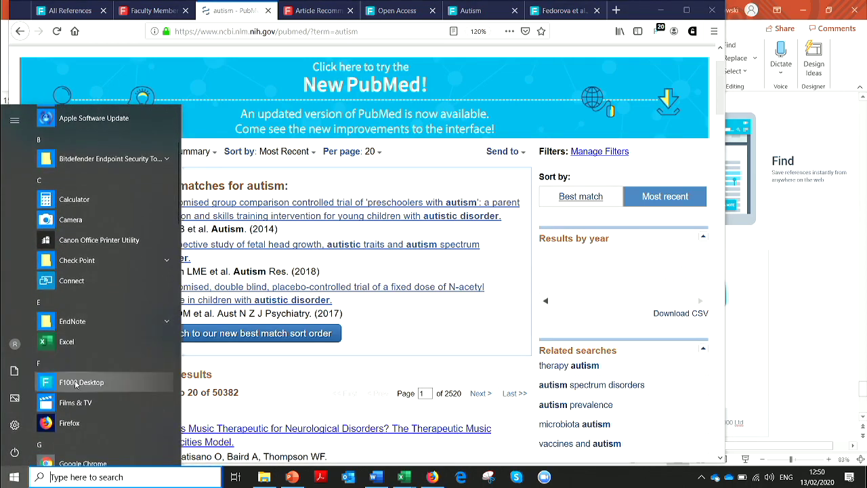
{"action": "left_click", "coordinate": [76, 386]}
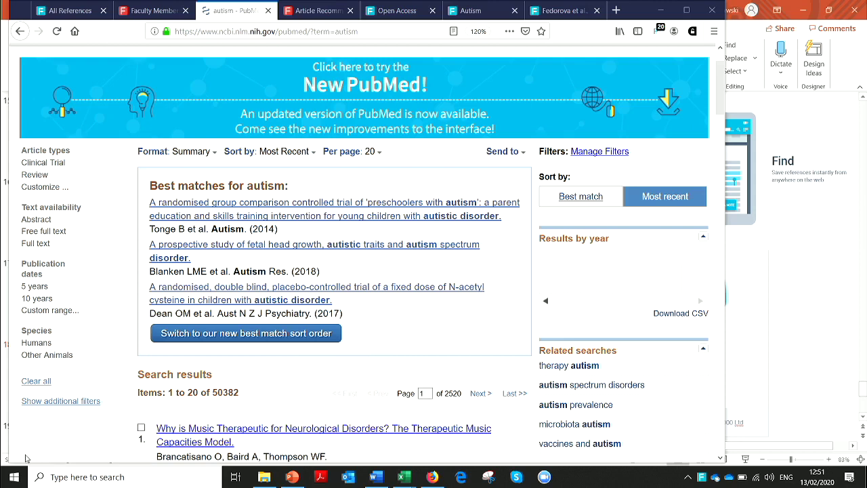
{"action": "left_click", "coordinate": [14, 478]}
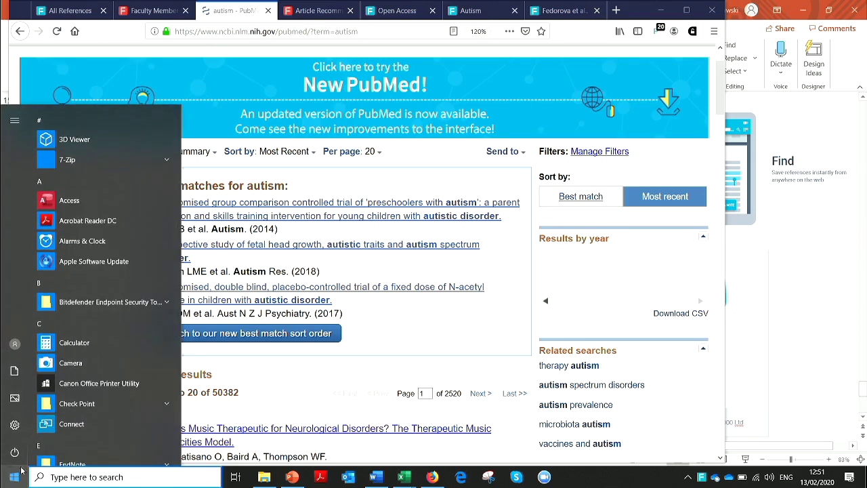
{"action": "scroll", "coordinate": [45, 393], "scroll_direction": "down", "scroll_amount": 4}
{"action": "left_click", "coordinate": [45, 386]}
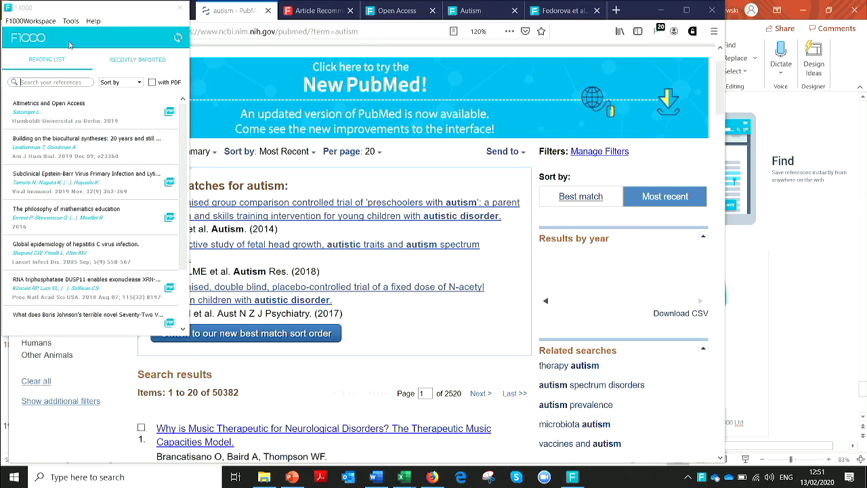
- Look through the recently imported PDFs in F1000 Desktop
{"action": "left_click", "coordinate": [155, 65]}
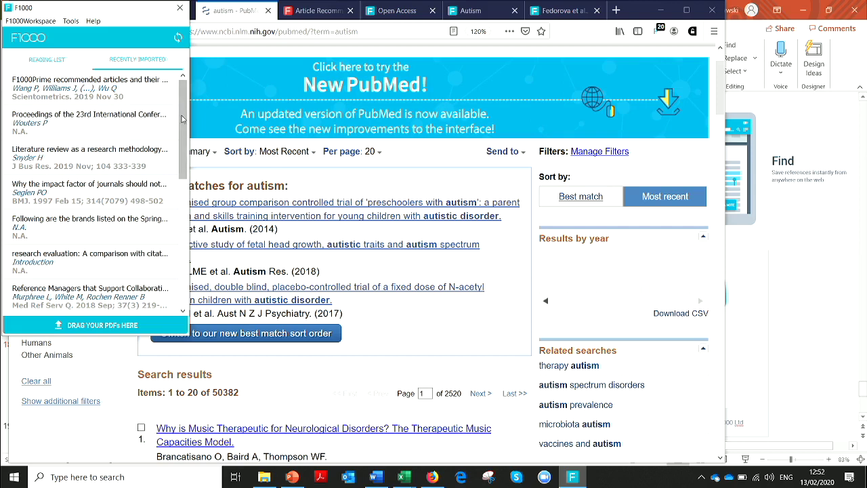
{"action": "scroll", "coordinate": [181, 119], "scroll_direction": "down", "scroll_amount": 8}
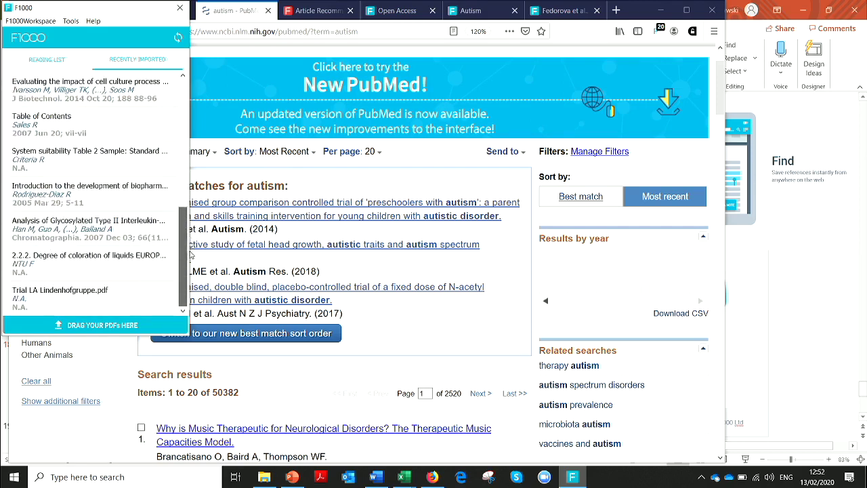
{"action": "scroll", "coordinate": [186, 90], "scroll_direction": "up", "scroll_amount": 8}
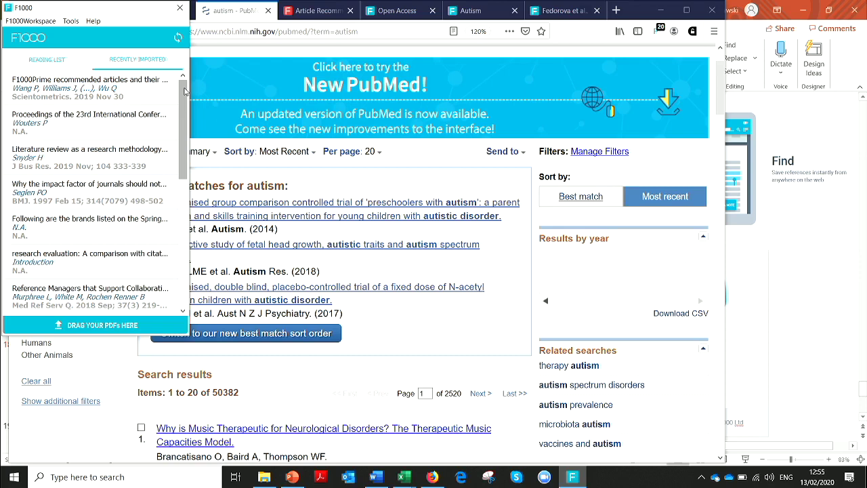
- Switch to the Open Access project in F1000Workspace, view the Zotero reference import, and close its login window
{"action": "left_click", "coordinate": [409, 15]}
{"action": "scroll", "coordinate": [79, 137], "scroll_direction": "up", "scroll_amount": 10}
{"action": "scroll", "coordinate": [80, 138], "scroll_direction": "up", "scroll_amount": 5}
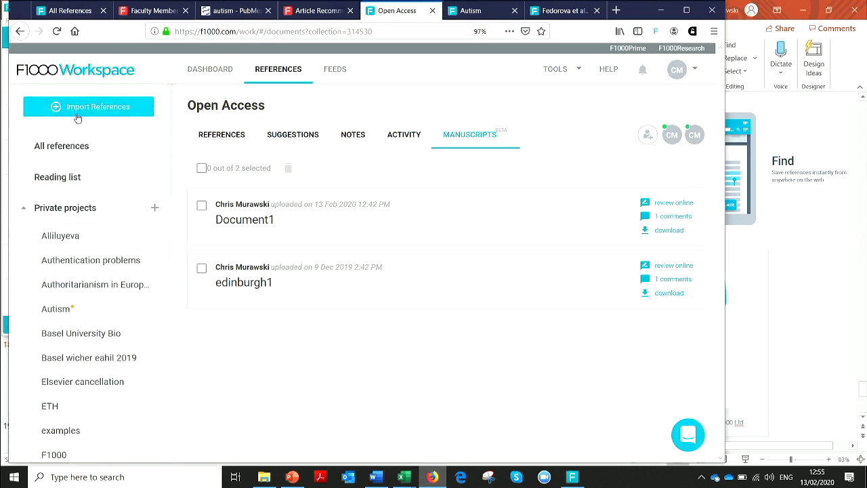
{"action": "left_click", "coordinate": [76, 107]}
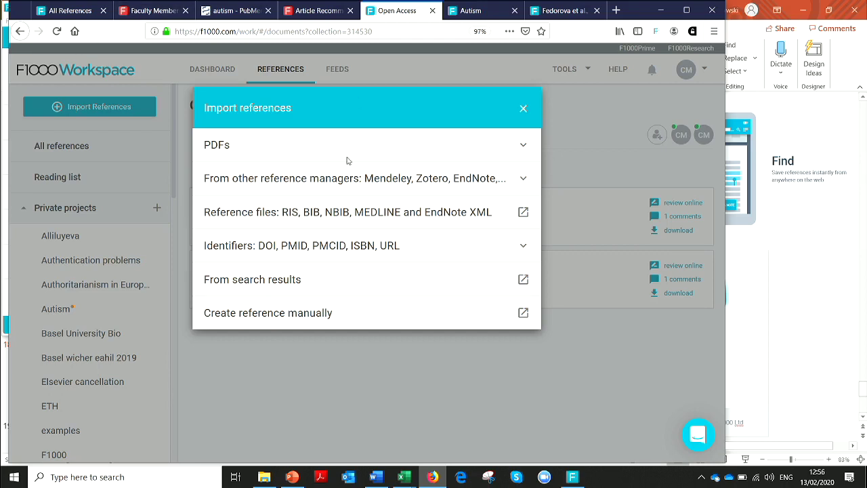
{"action": "left_click", "coordinate": [524, 182]}
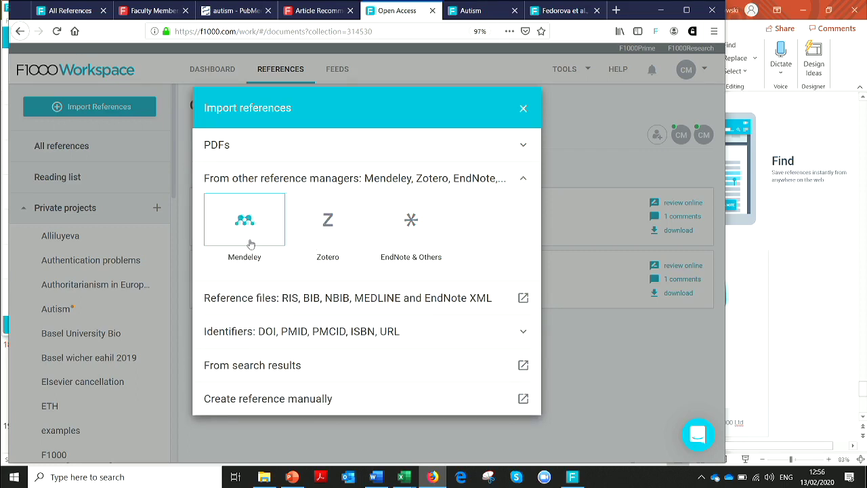
{"action": "left_click", "coordinate": [329, 235]}
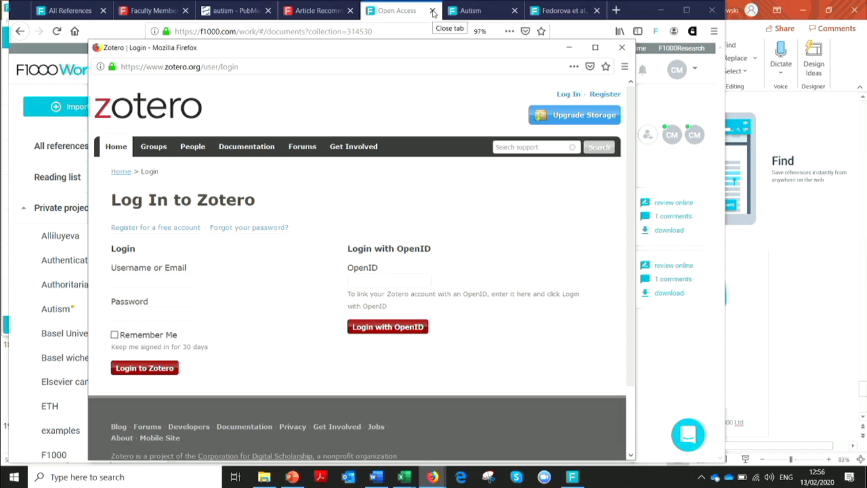
{"action": "left_click", "coordinate": [621, 47]}
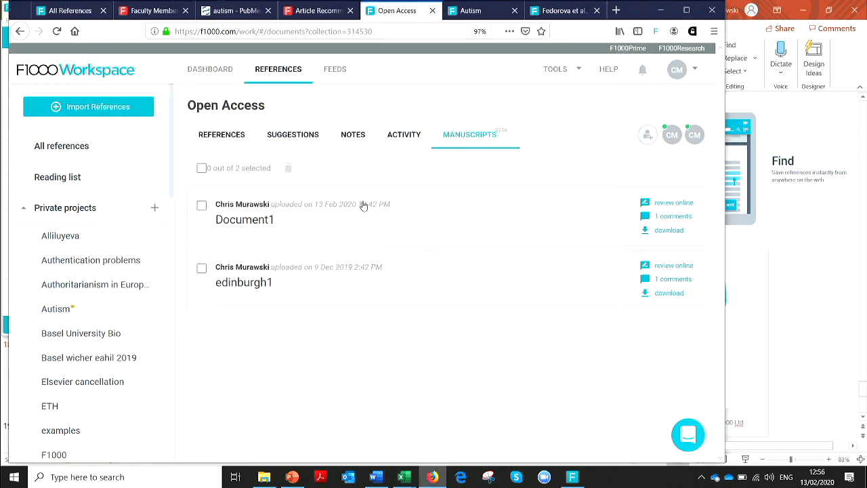
- View the import instructions for EndNote and other reference managers, and show the import by single DOI, PMID, PMCID or ISBN
{"action": "left_click", "coordinate": [100, 109]}
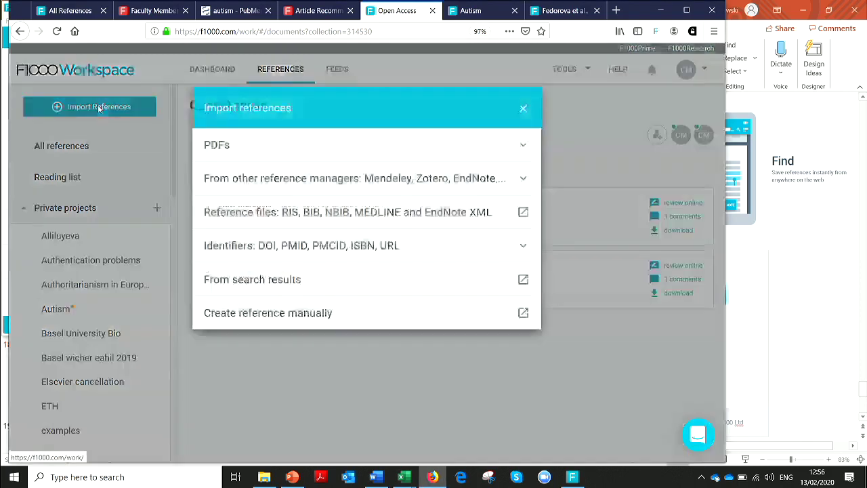
{"action": "left_click", "coordinate": [416, 179]}
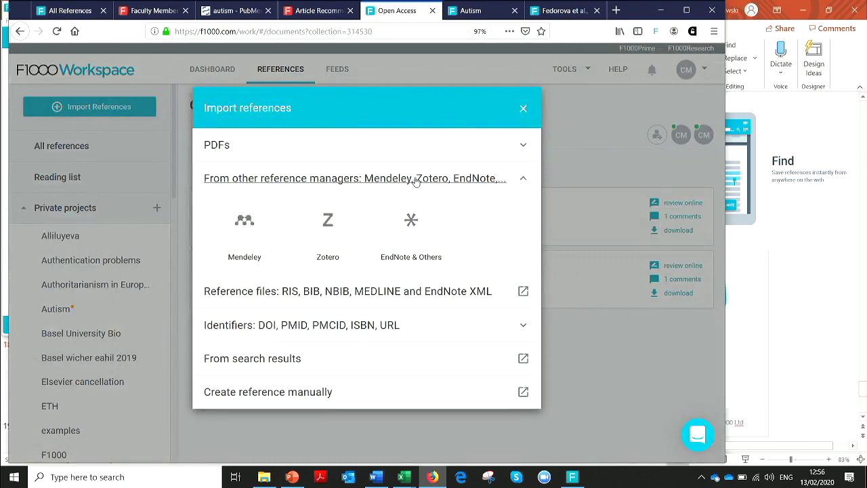
{"action": "left_click", "coordinate": [413, 227]}
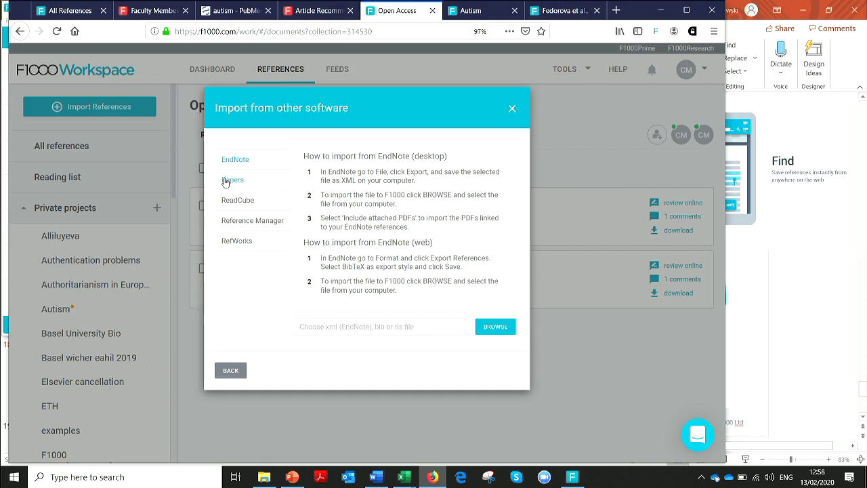
{"action": "left_click", "coordinate": [229, 371]}
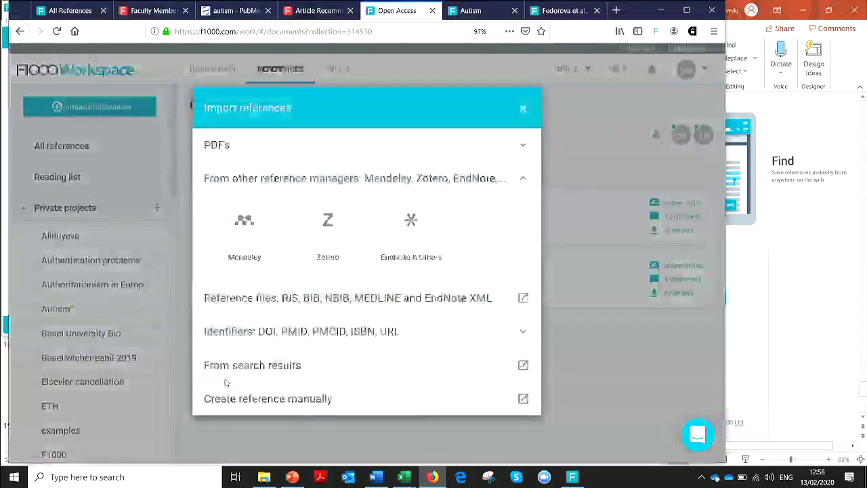
{"action": "left_click", "coordinate": [279, 338]}
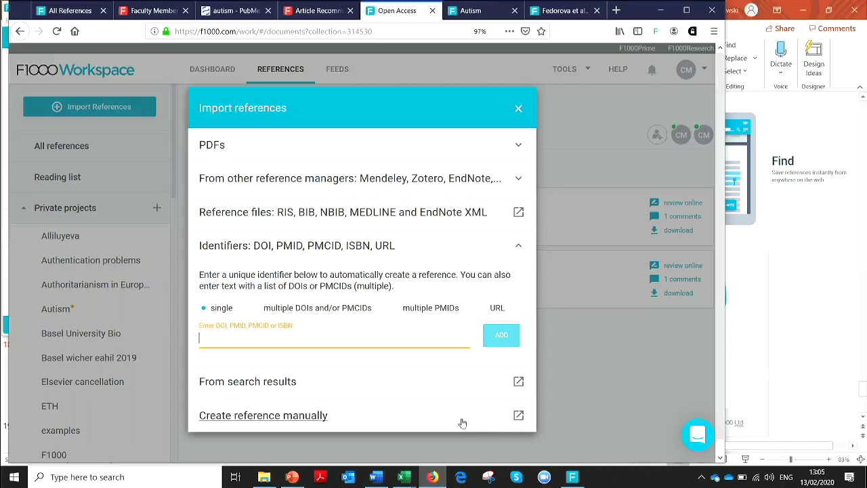
- Switch to the PowerPoint presentation and show slide 19, "Additional information"
{"action": "left_click", "coordinate": [293, 477]}
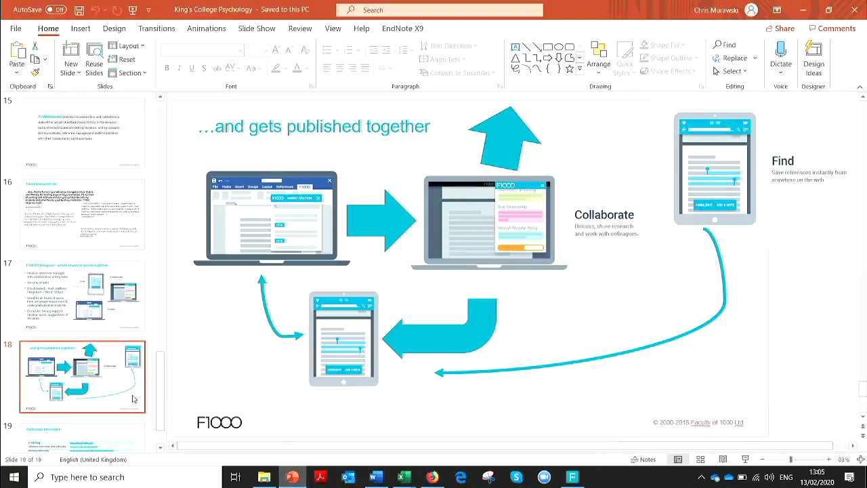
{"action": "scroll", "coordinate": [133, 399], "scroll_direction": "down", "scroll_amount": 1}
{"action": "left_click", "coordinate": [132, 399]}
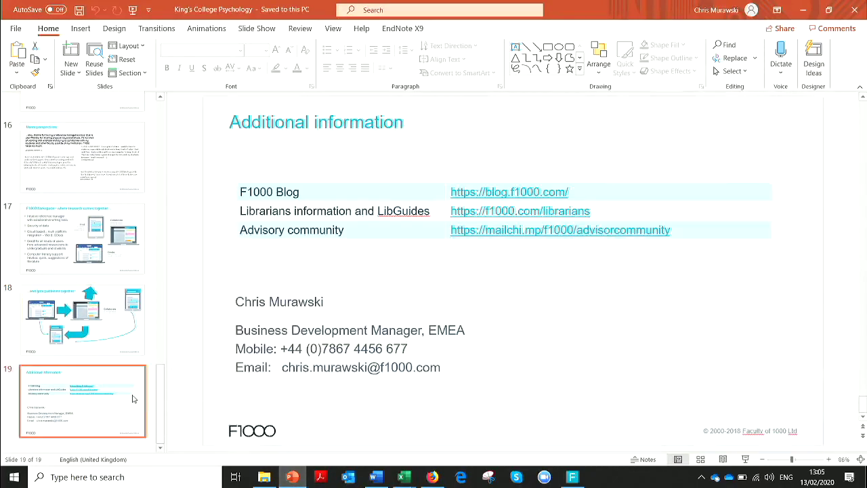